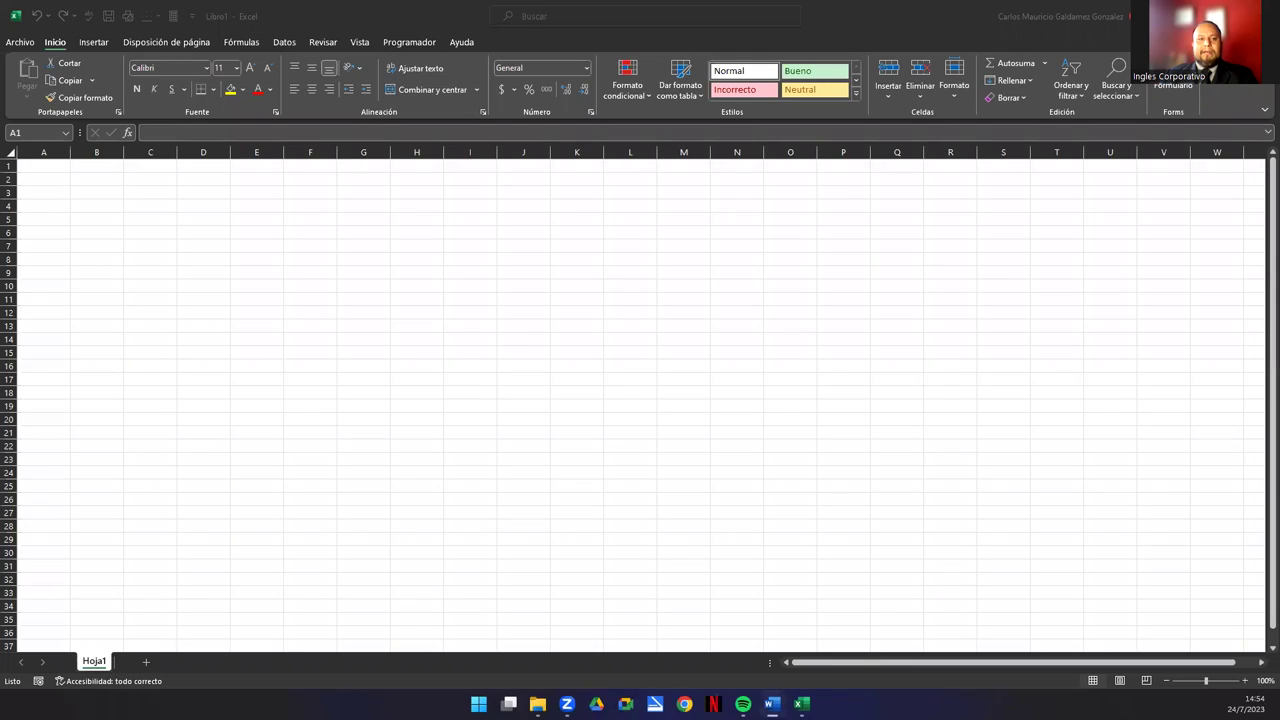
Select the range A1:C6 on the Excel worksheet.
left_click(131, 221)
left_click(131, 221)
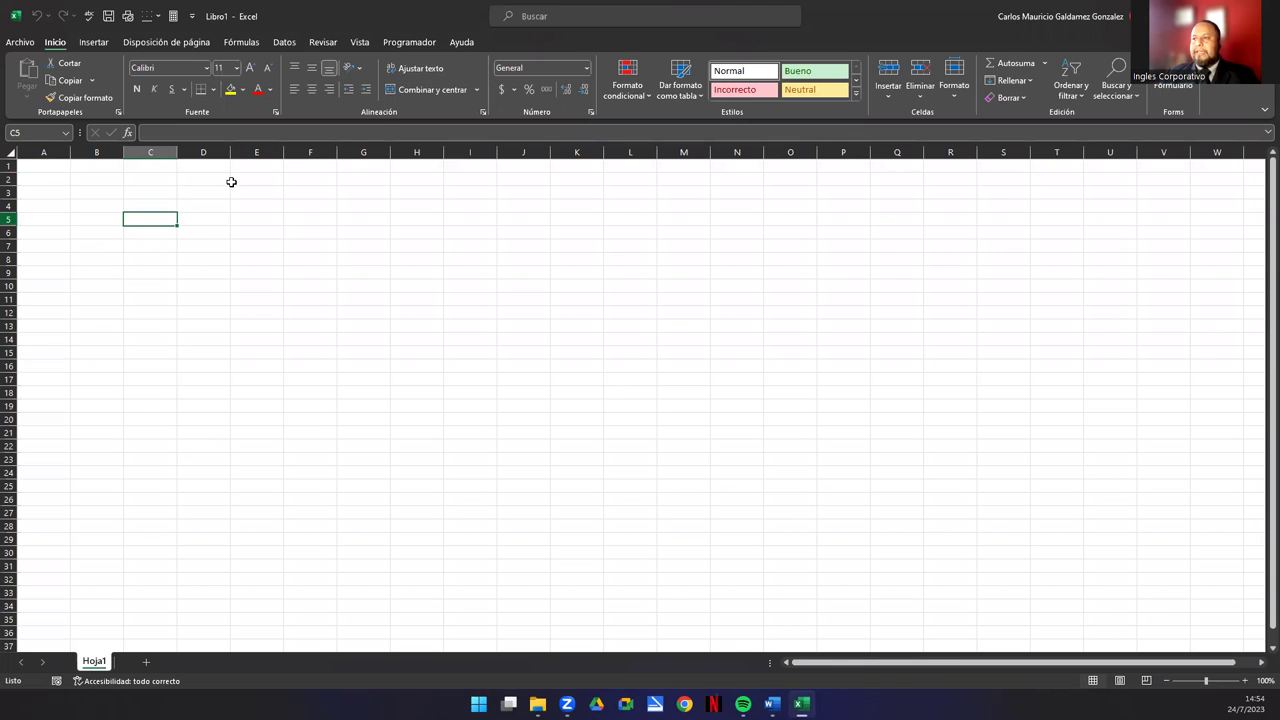
left_click(55, 168)
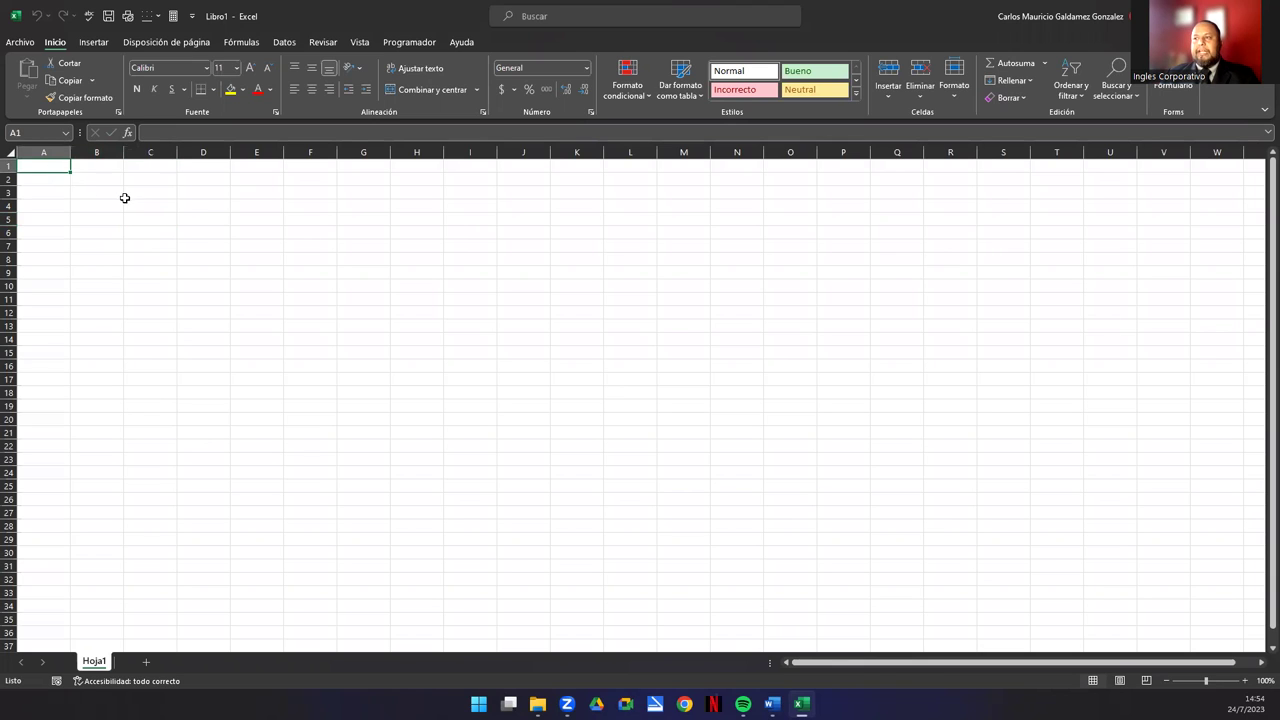
left_click_drag(55, 168, 148, 229)
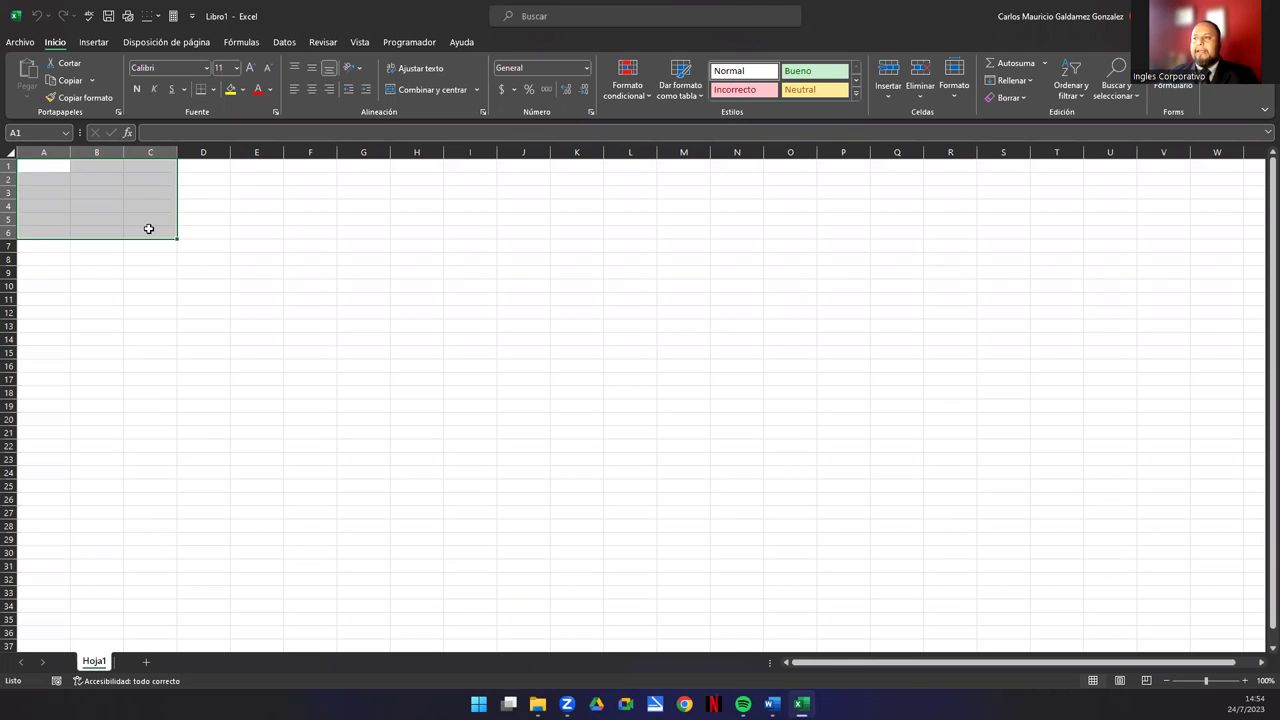
left_click(150, 228)
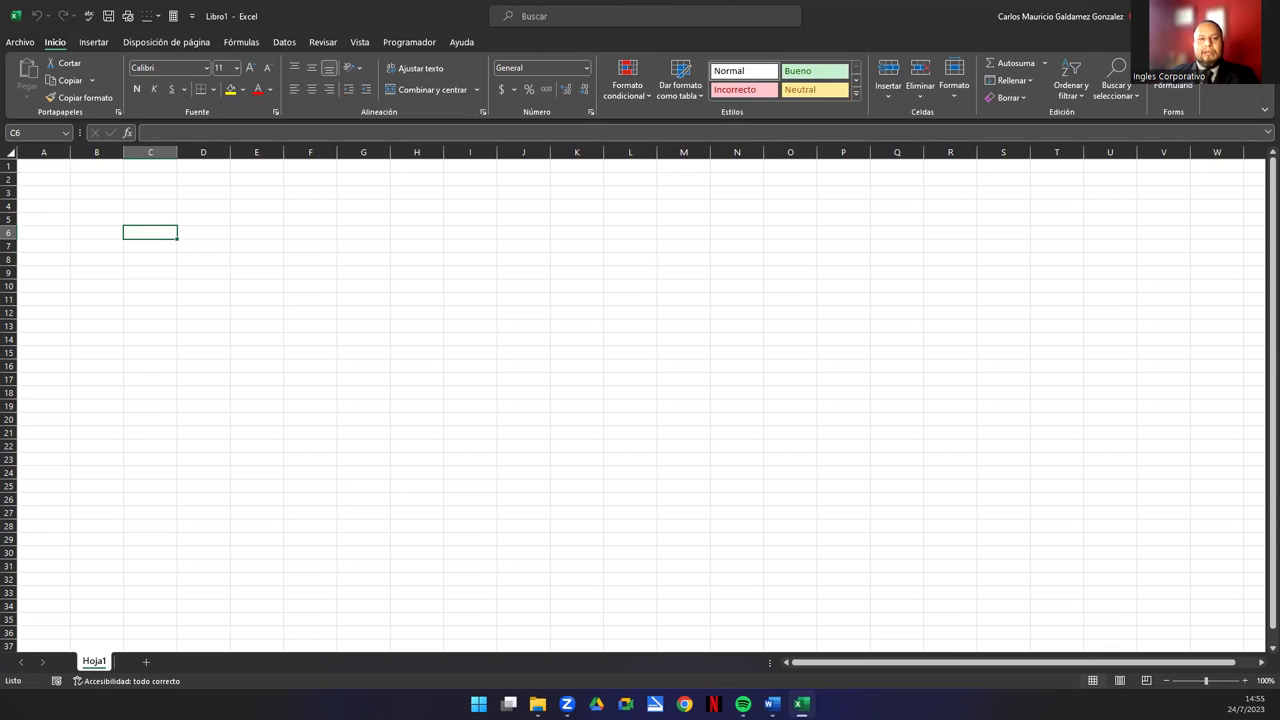
Snap Excel to the left half of the screen and the VBA editor to the right half.
left_click(94, 222)
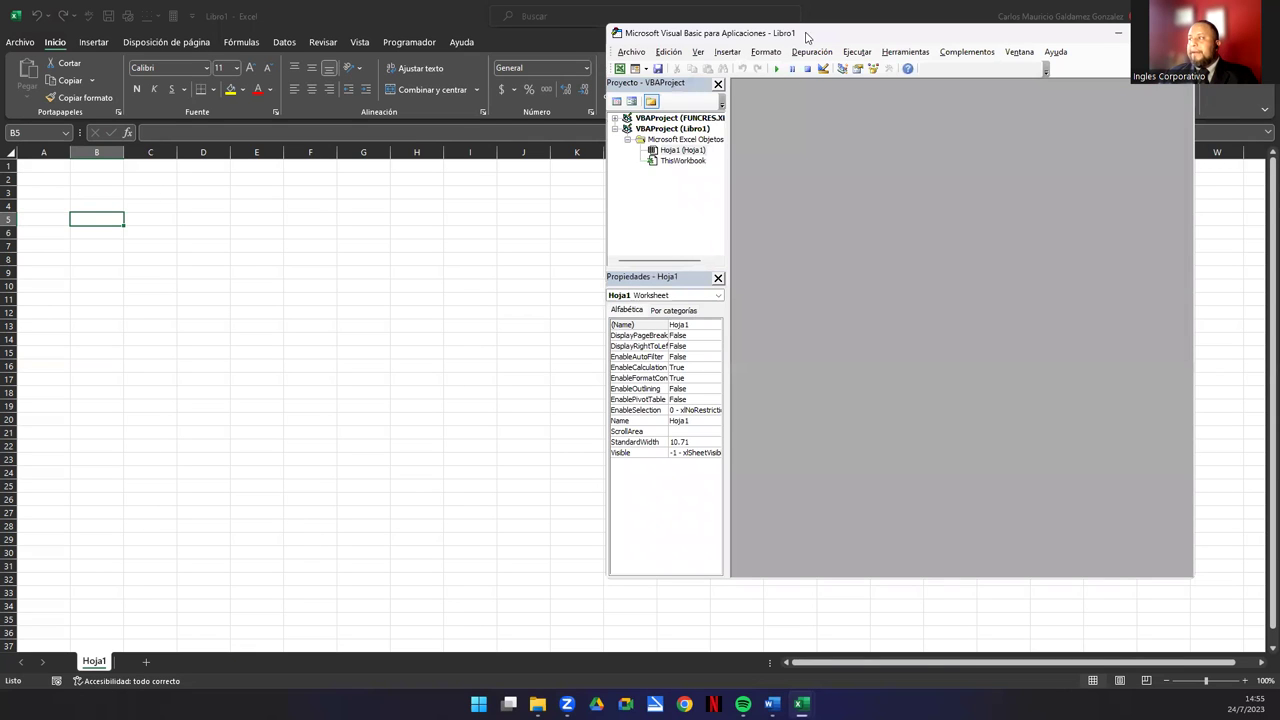
left_click_drag(798, 38, 760, 82)
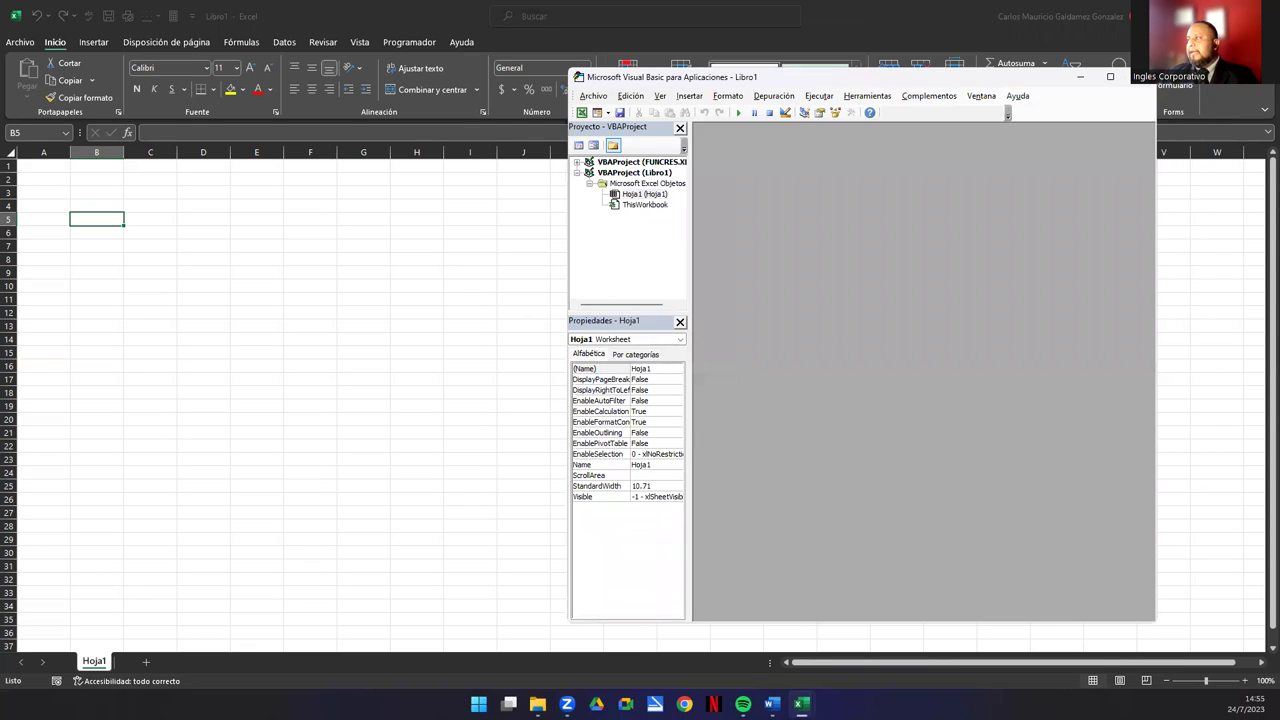
left_click(964, 47)
double_click(964, 47)
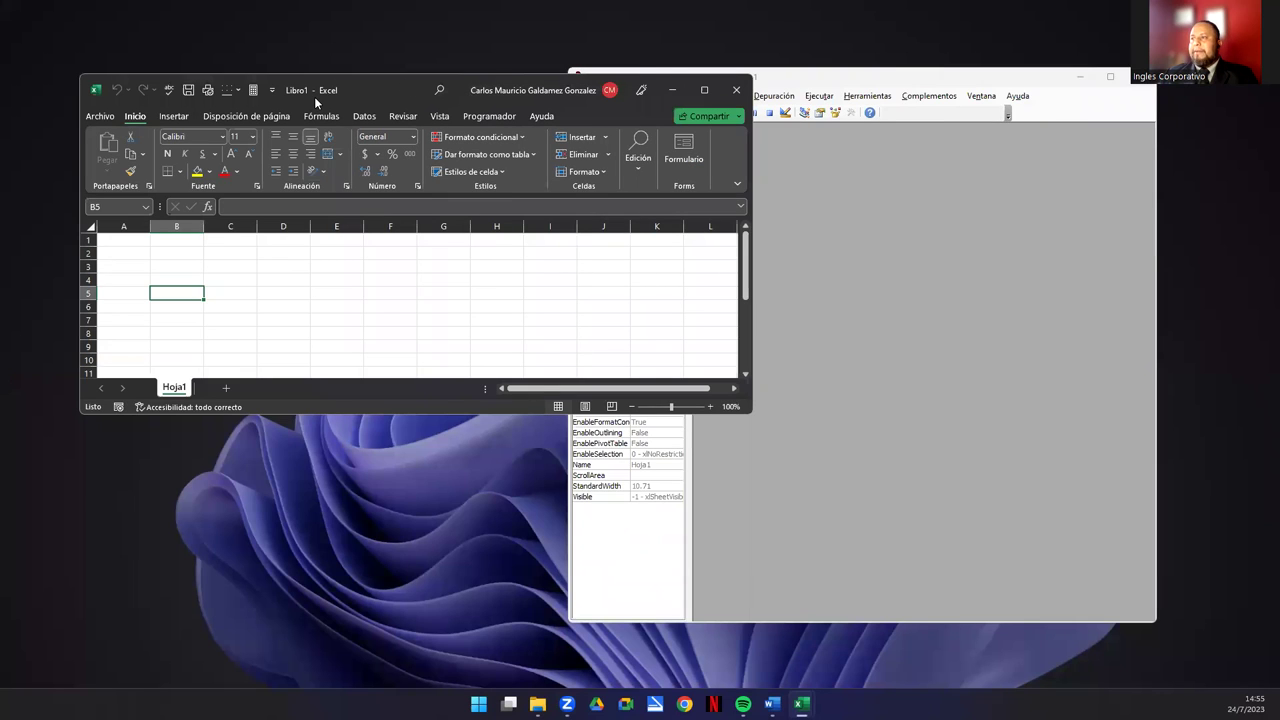
key("super+Left")
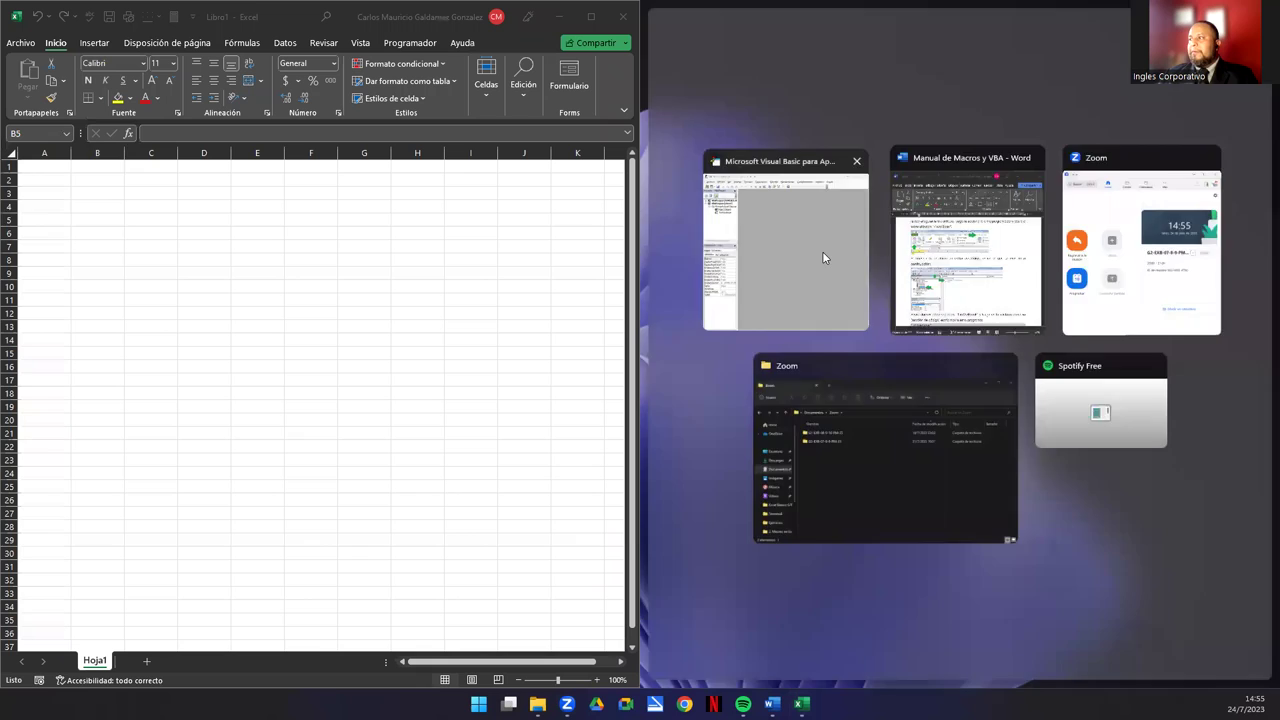
left_click(822, 258)
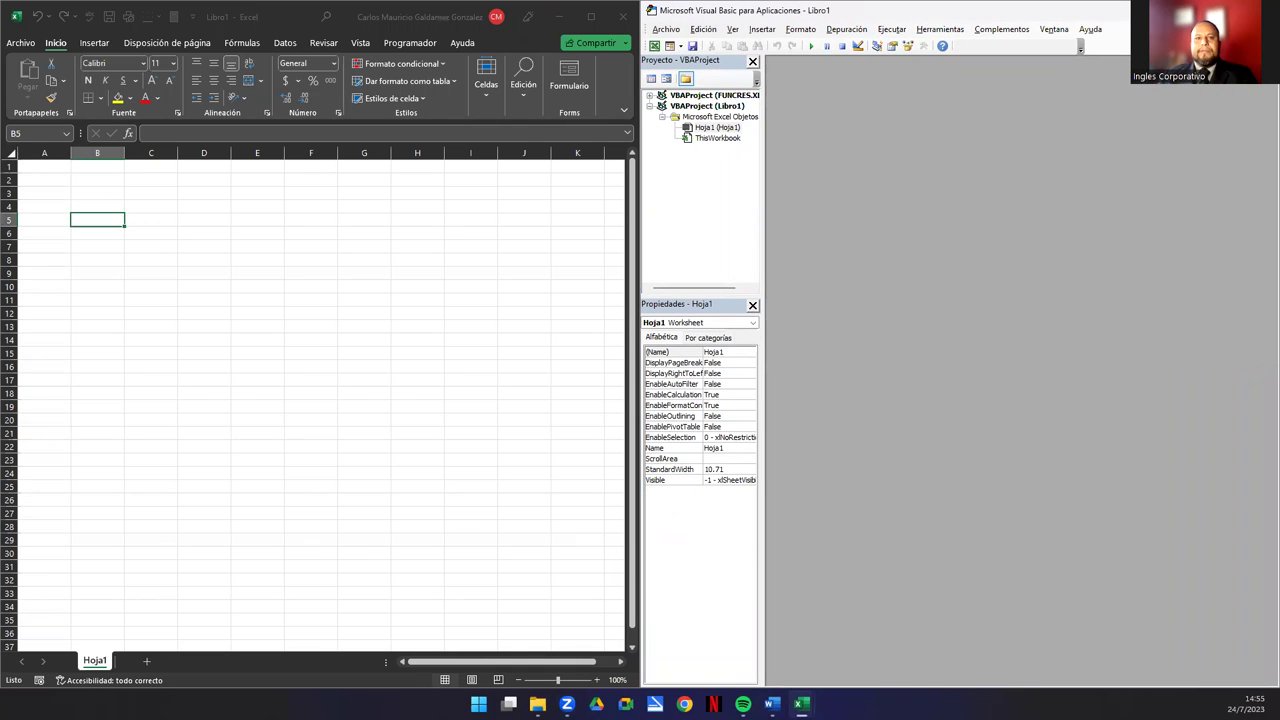
In Libro1's Project Explorer, select Hoja1 and then ThisWorkbook to show its properties.
left_click(254, 280)
left_click(688, 202)
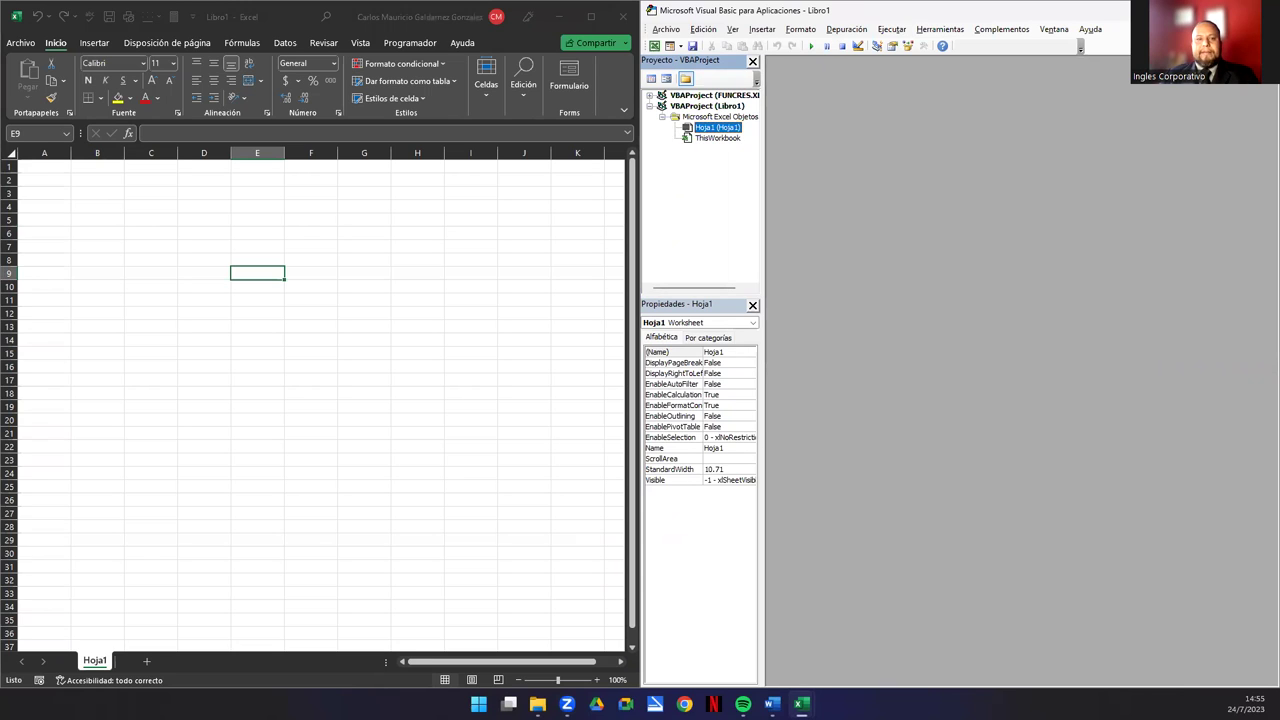
left_click(128, 262)
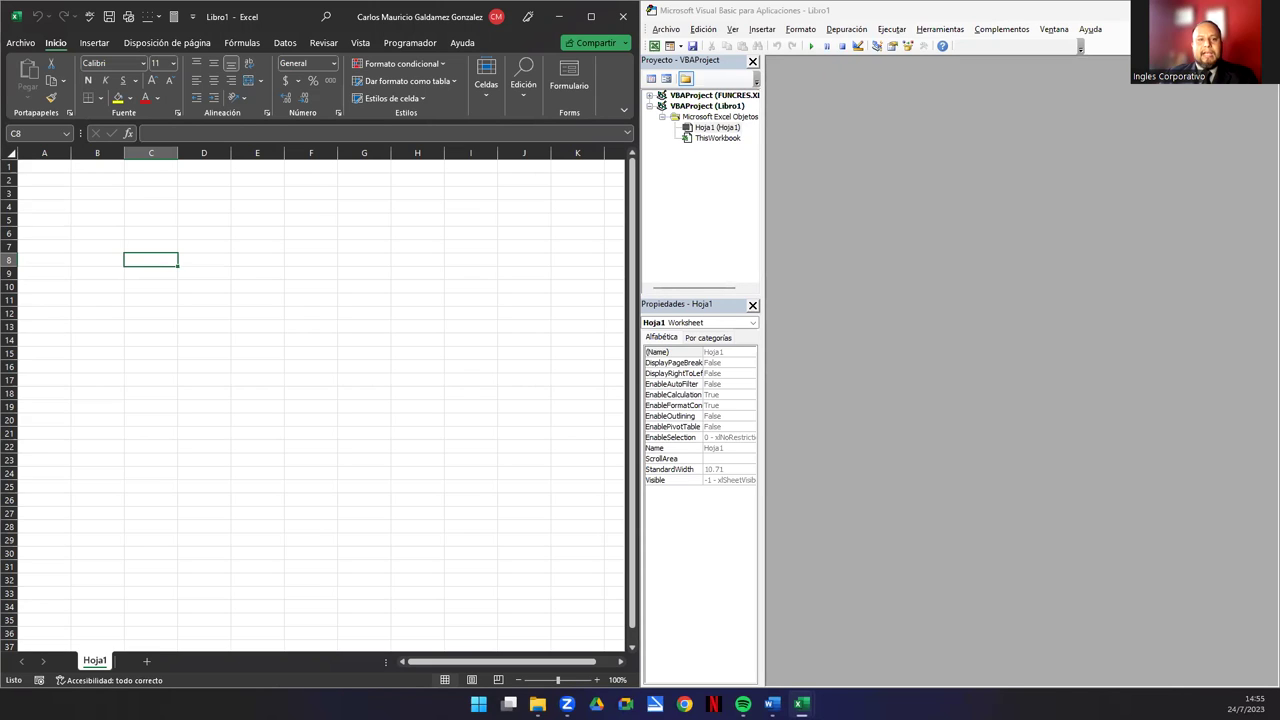
left_click(331, 310)
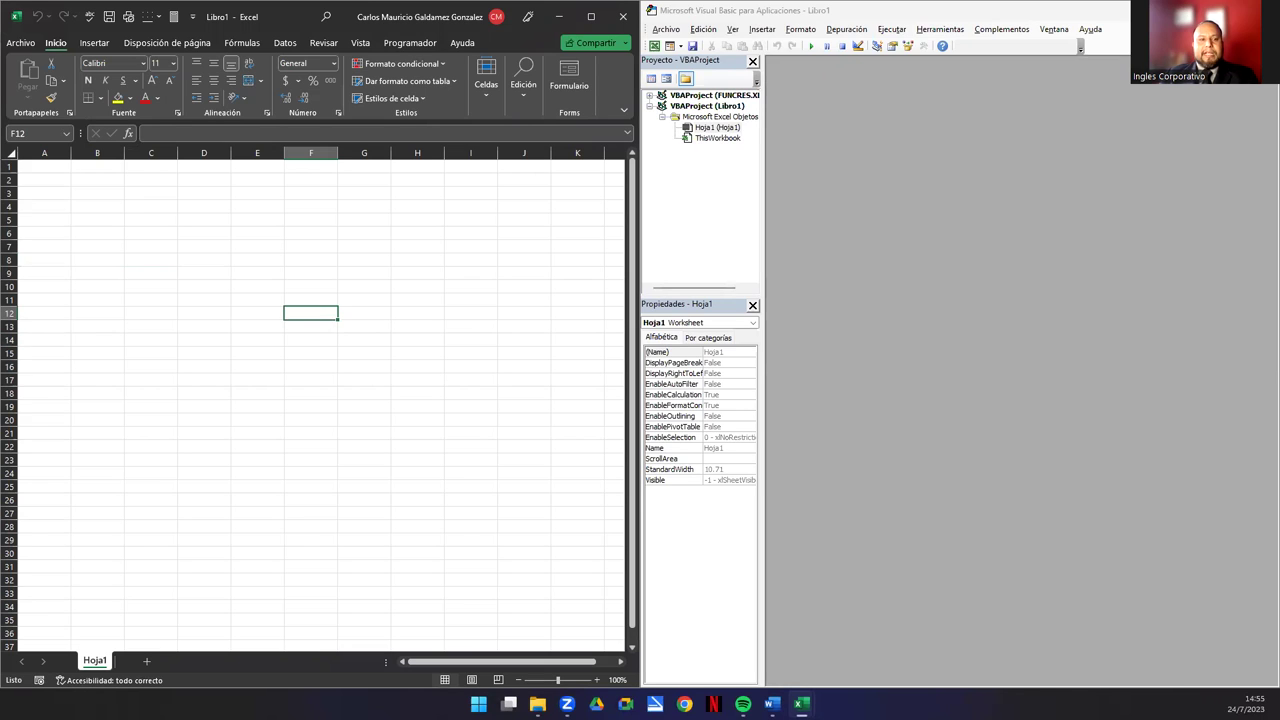
left_click(717, 139)
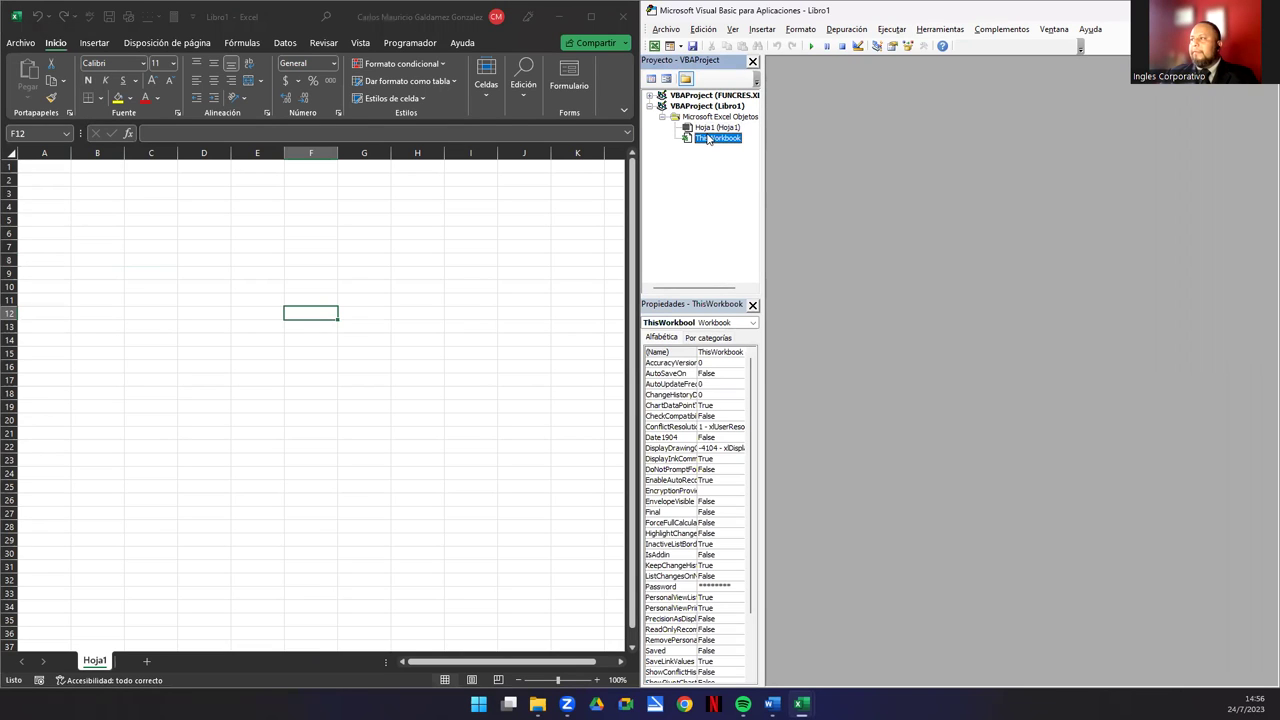
Open ThisWorkbook's code window and create the Sub Mensaje() procedure.
double_click(707, 140)
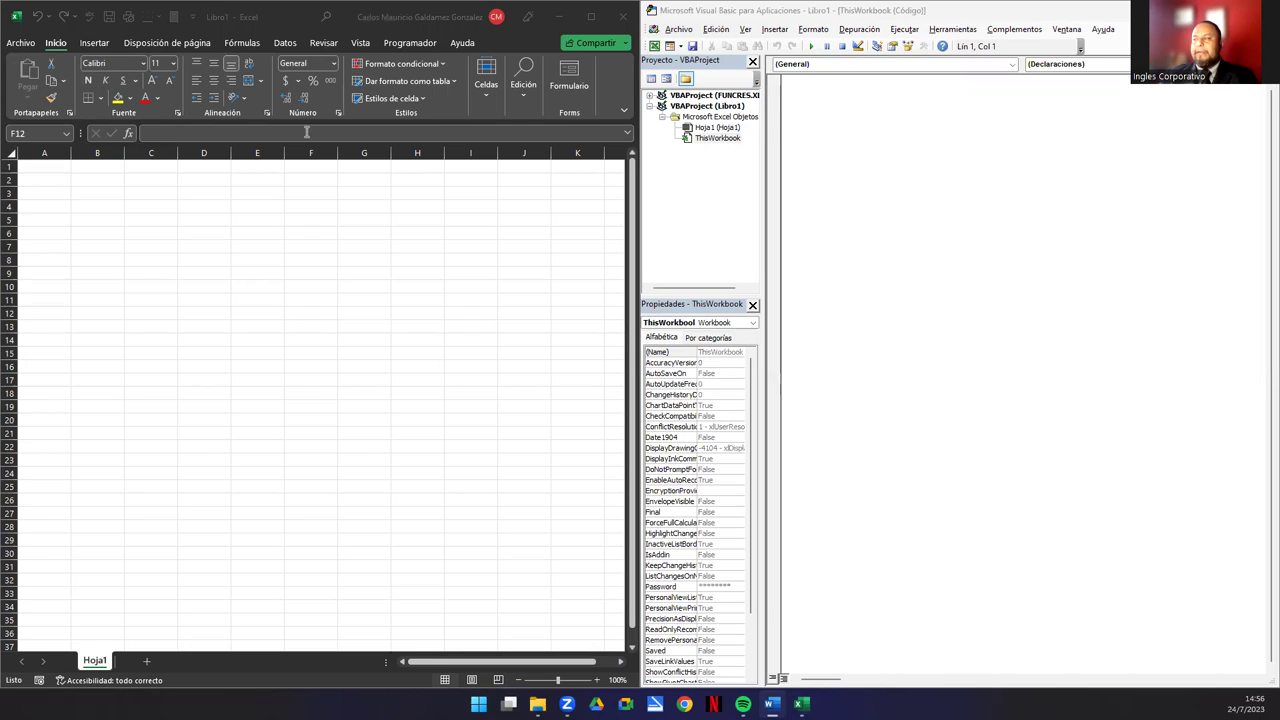
left_click(843, 93)
type("sub Mensaje()")
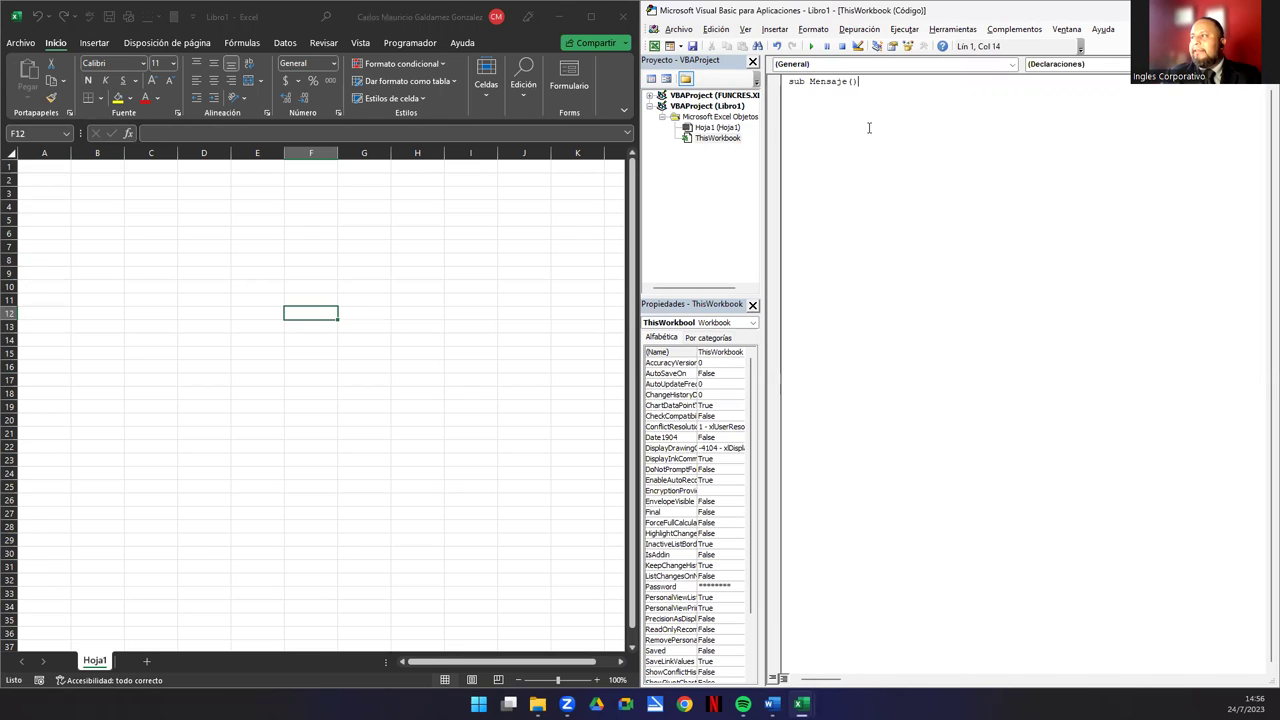
key("Return")
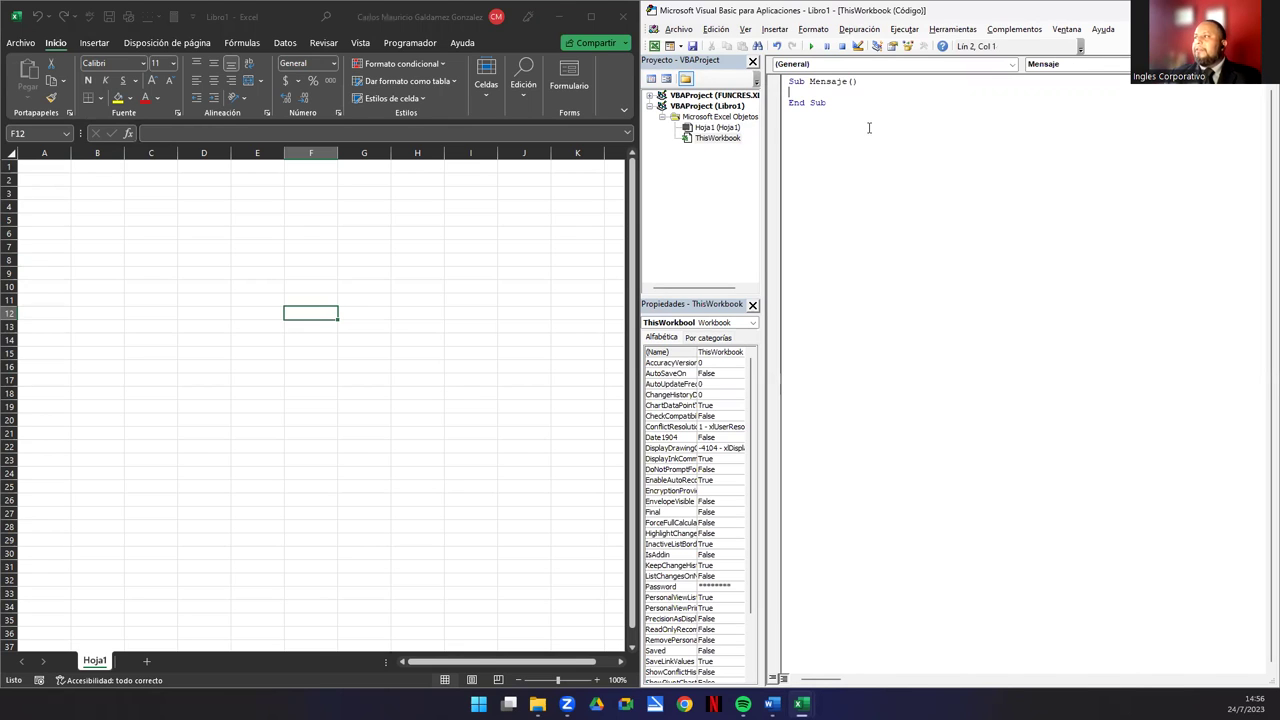
Add MsgBox ("¡Hola mundo!") inside Mensaje and run the macro with F5.
left_click(780, 105)
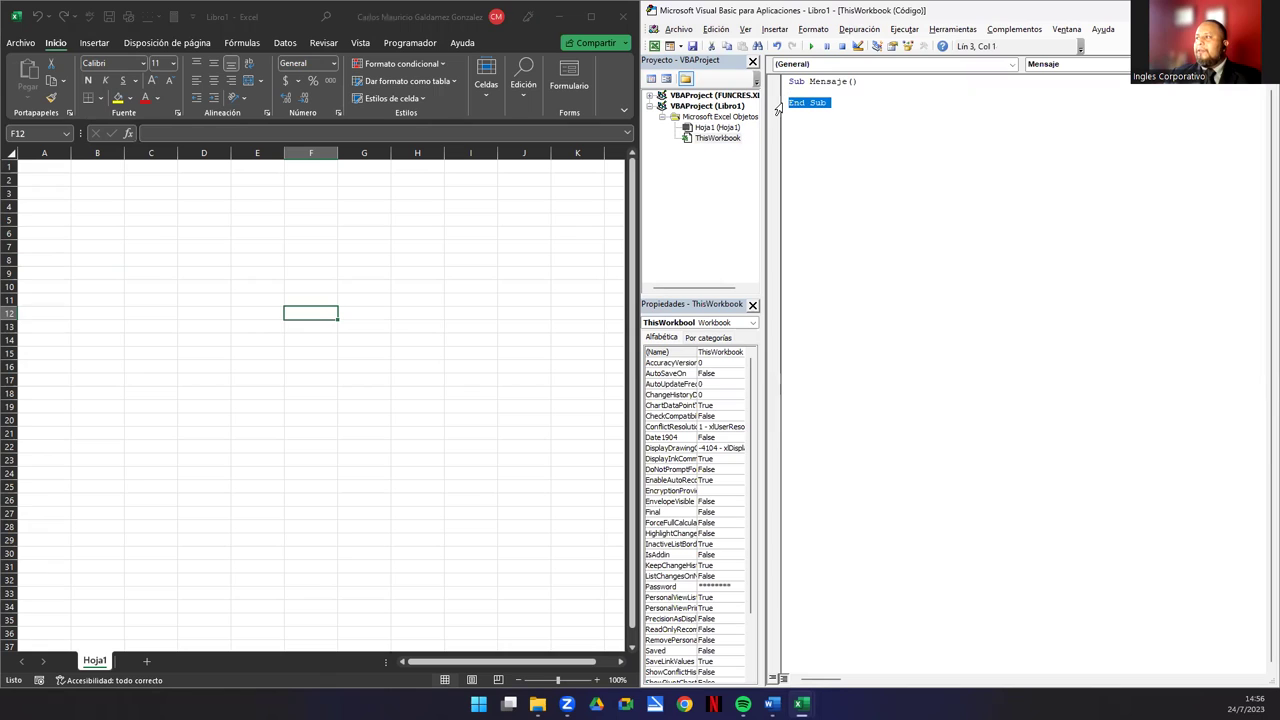
left_click(813, 93)
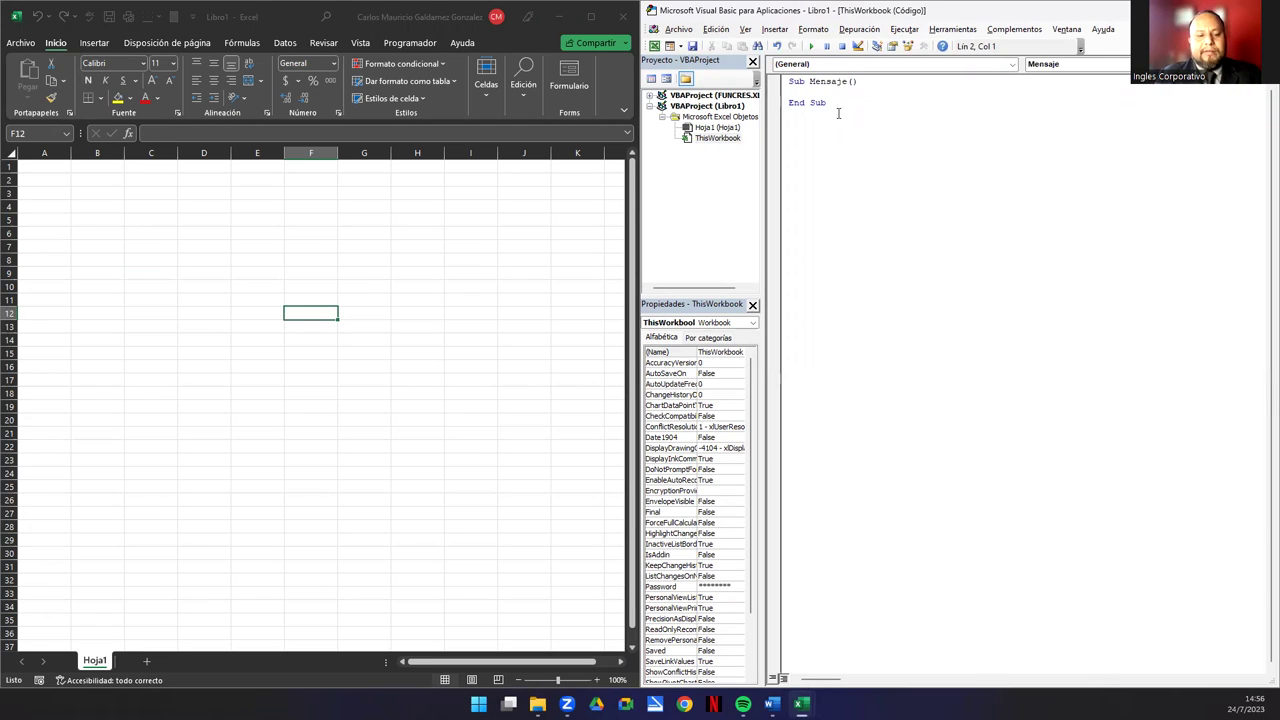
type("Msgbox")
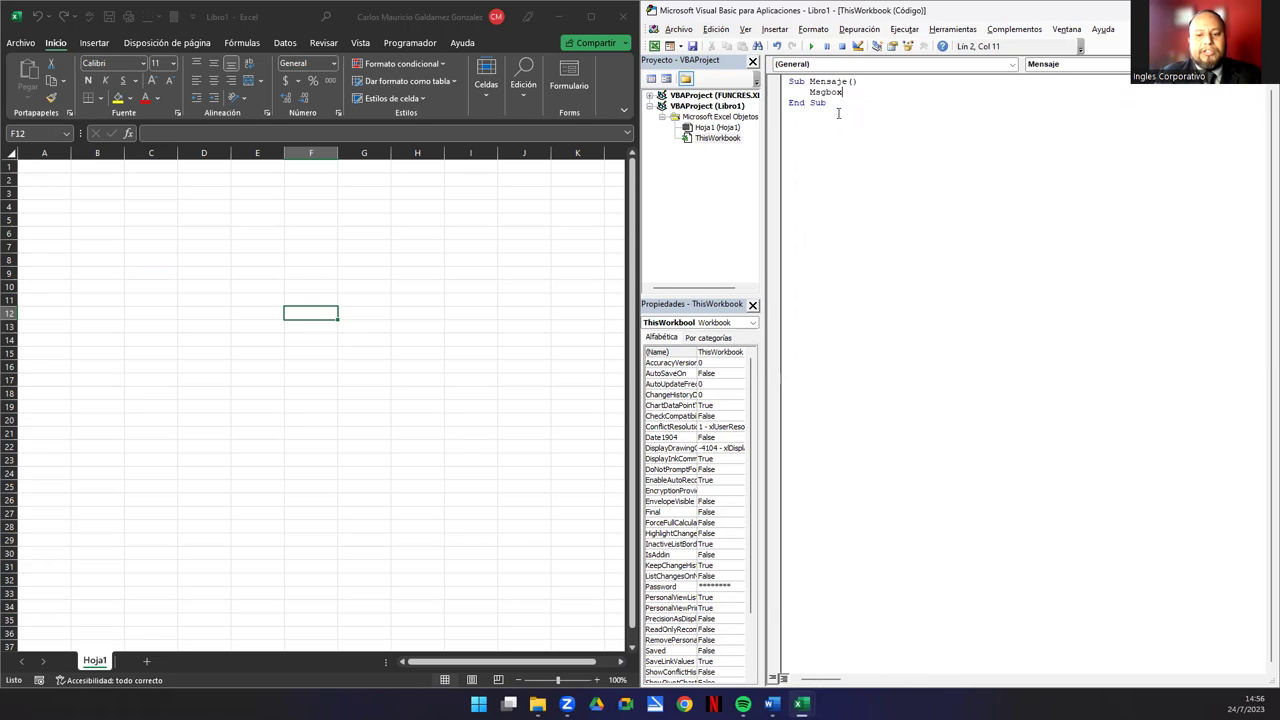
type("(")
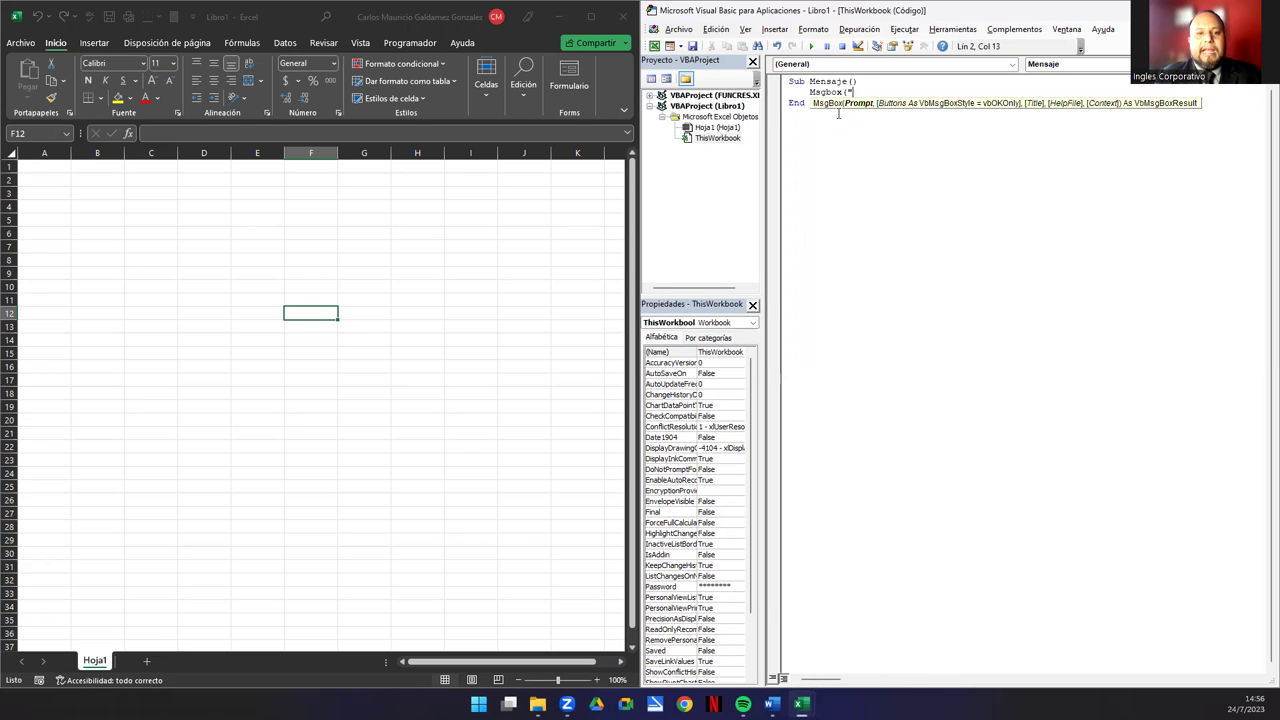
type("\"")
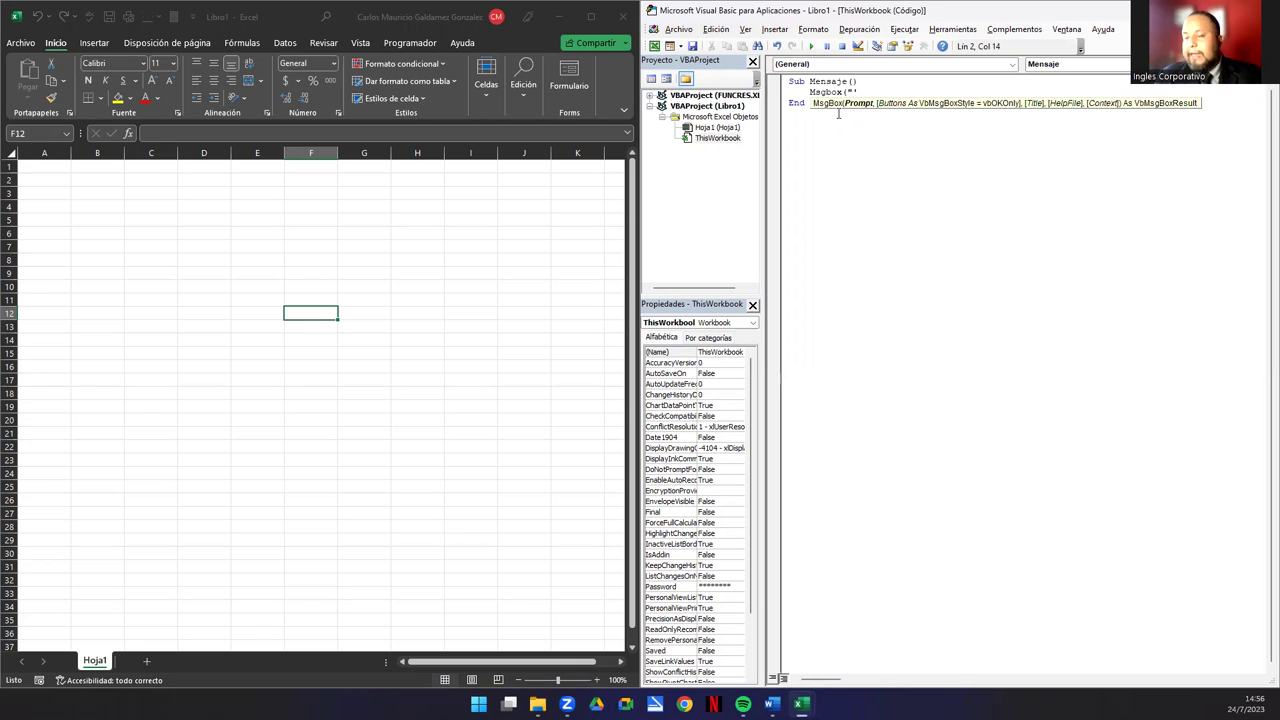
key("BackSpace")
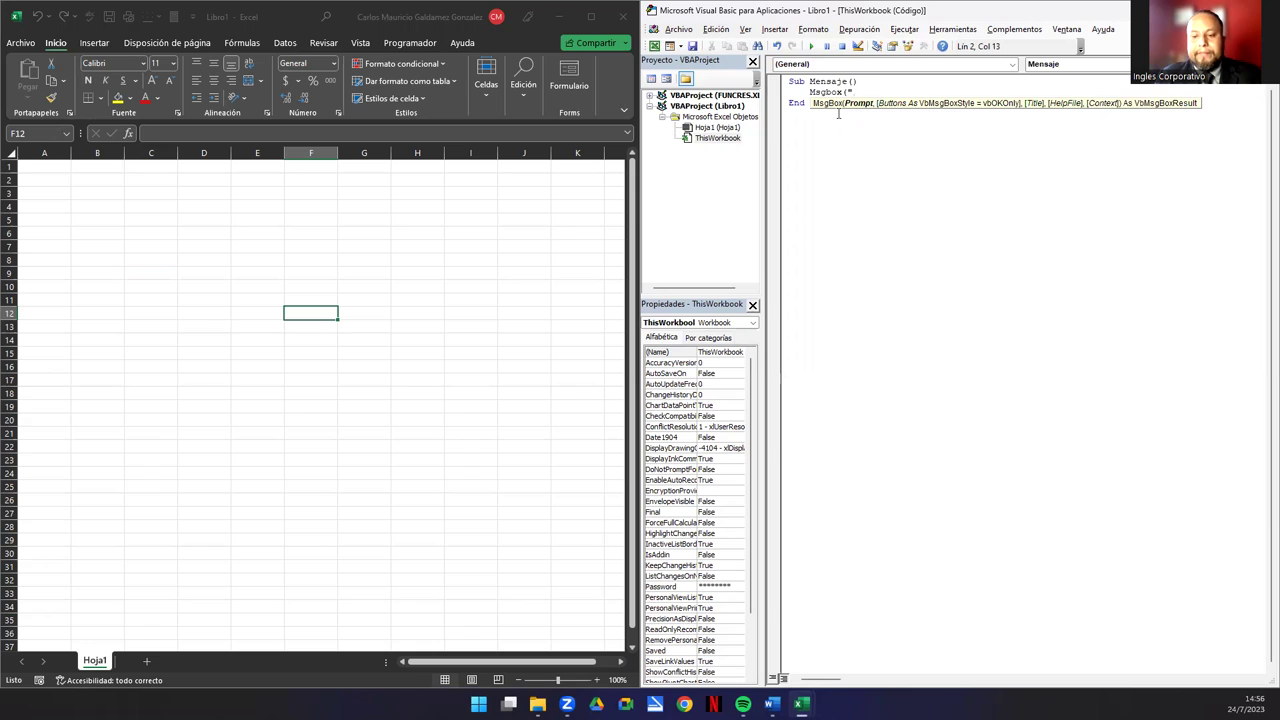
type("¿")
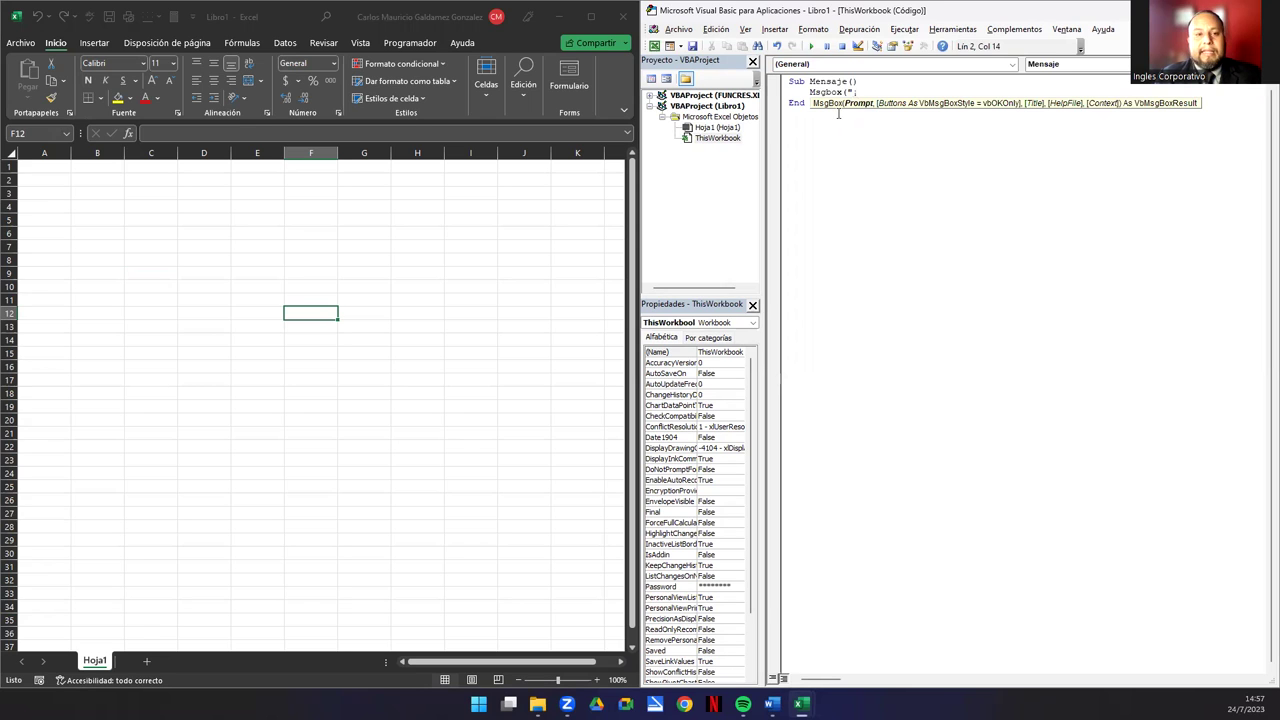
type("Hola mundo!")
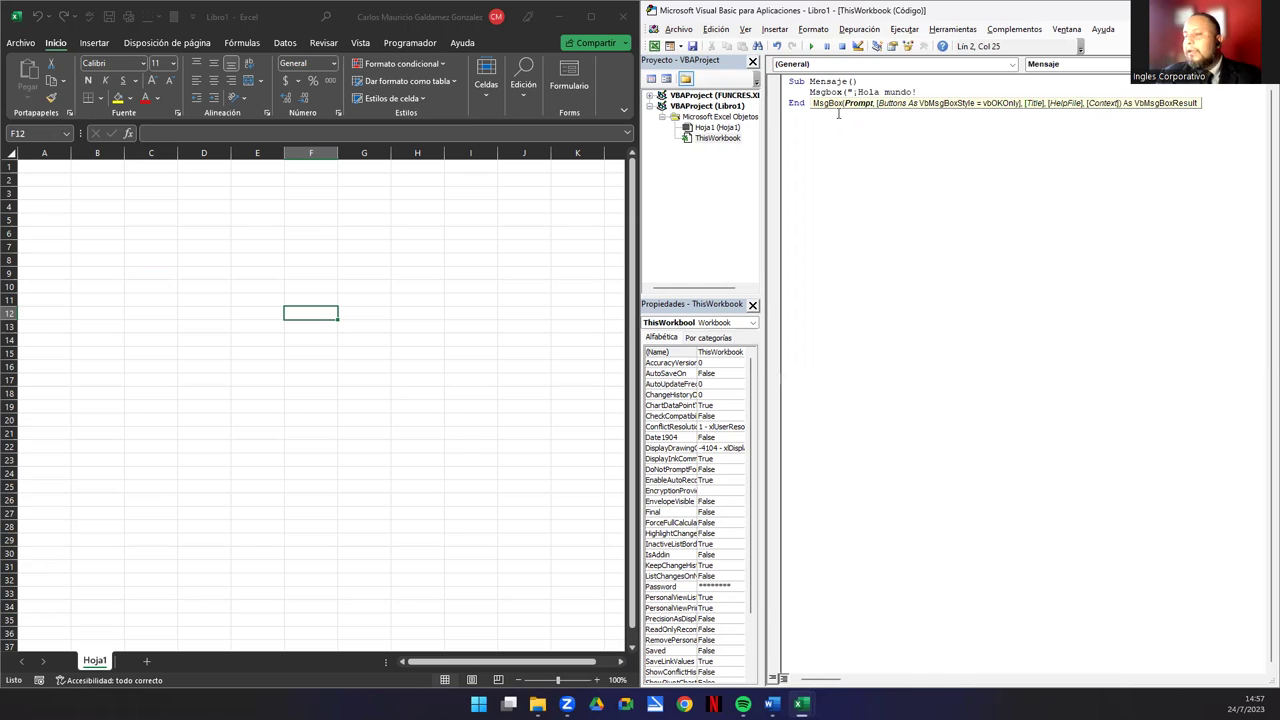
type("\")")
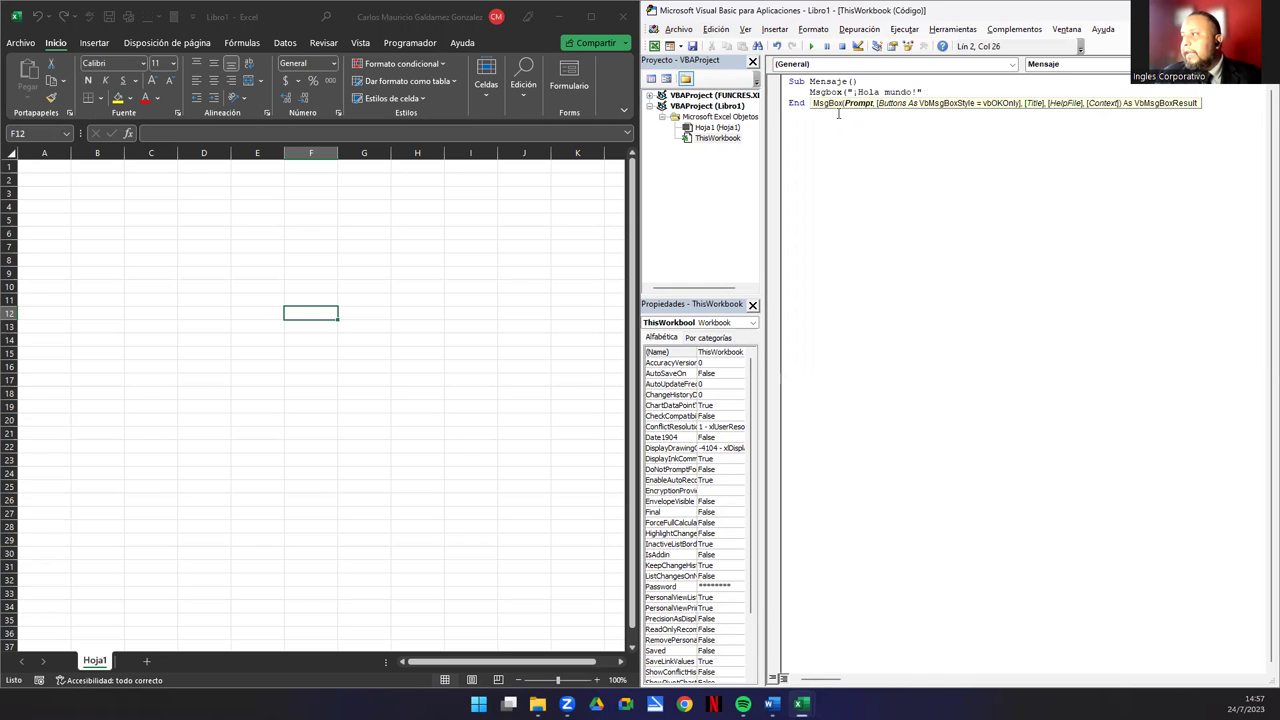
key("Down")
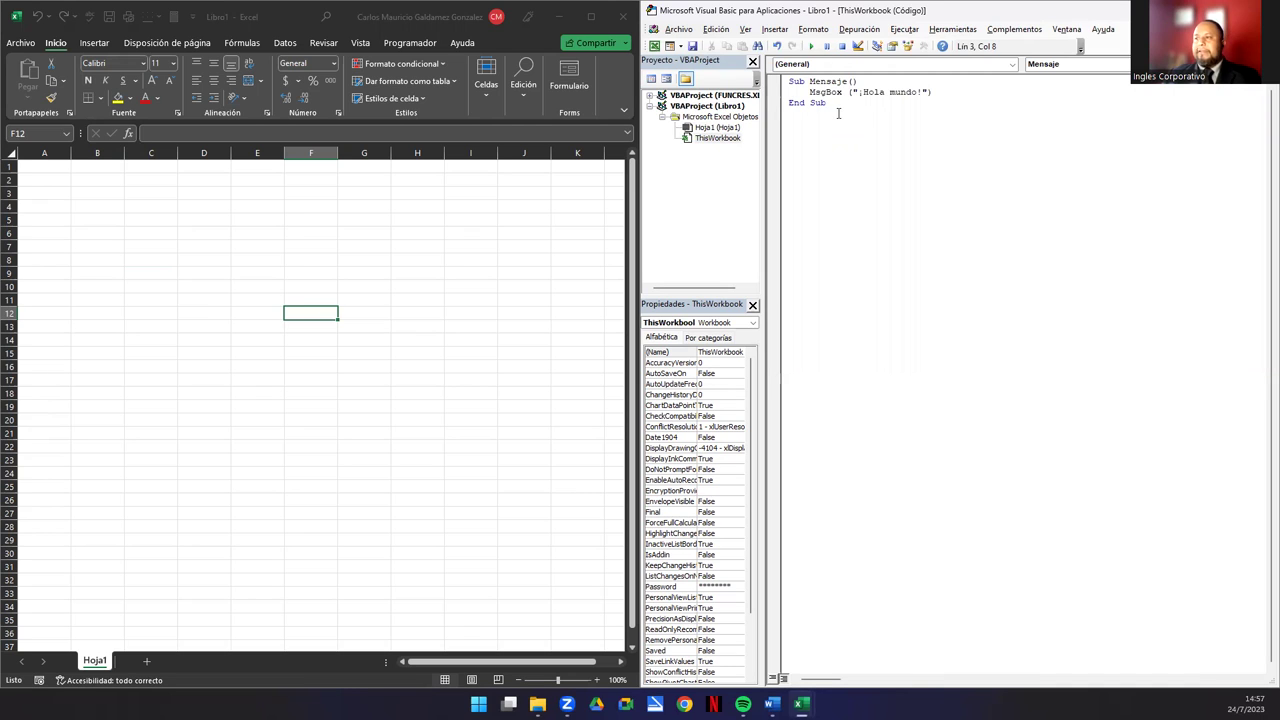
key("F5")
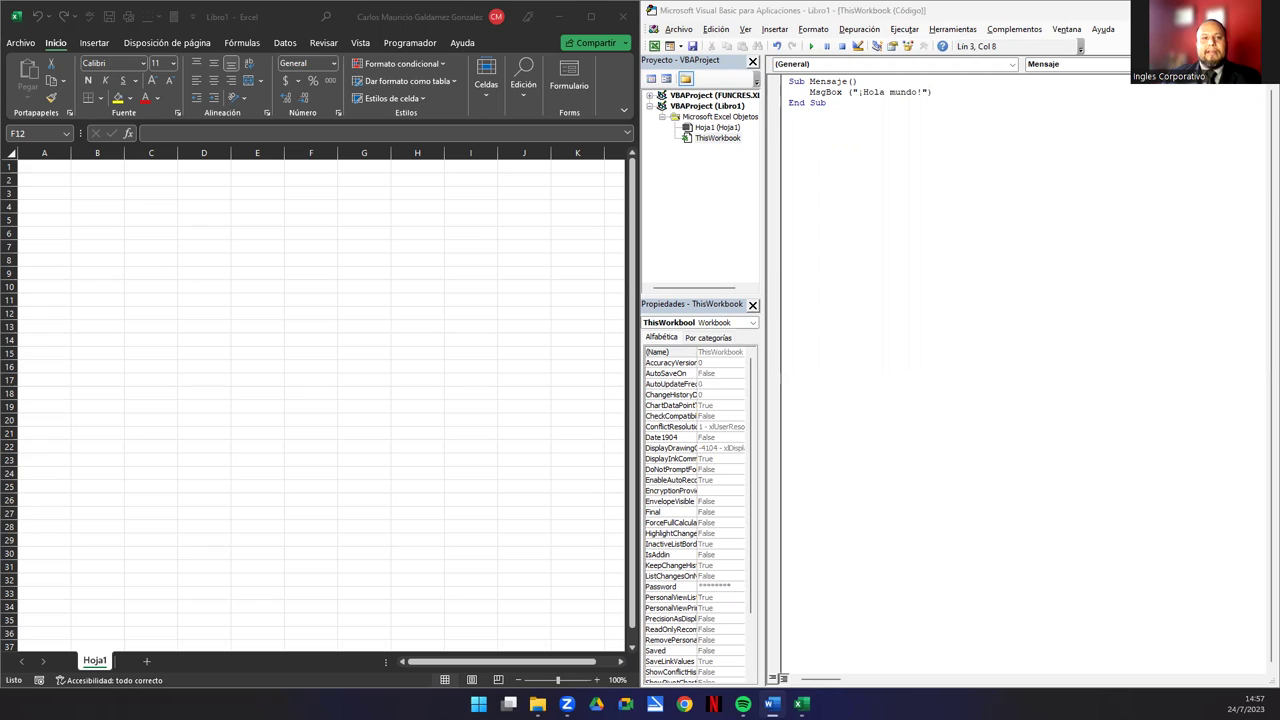
Run ThisWorkbook.Mensaje from the macro list and dismiss the ¡Hola mundo! message.
left_click(817, 137)
left_click(811, 48)
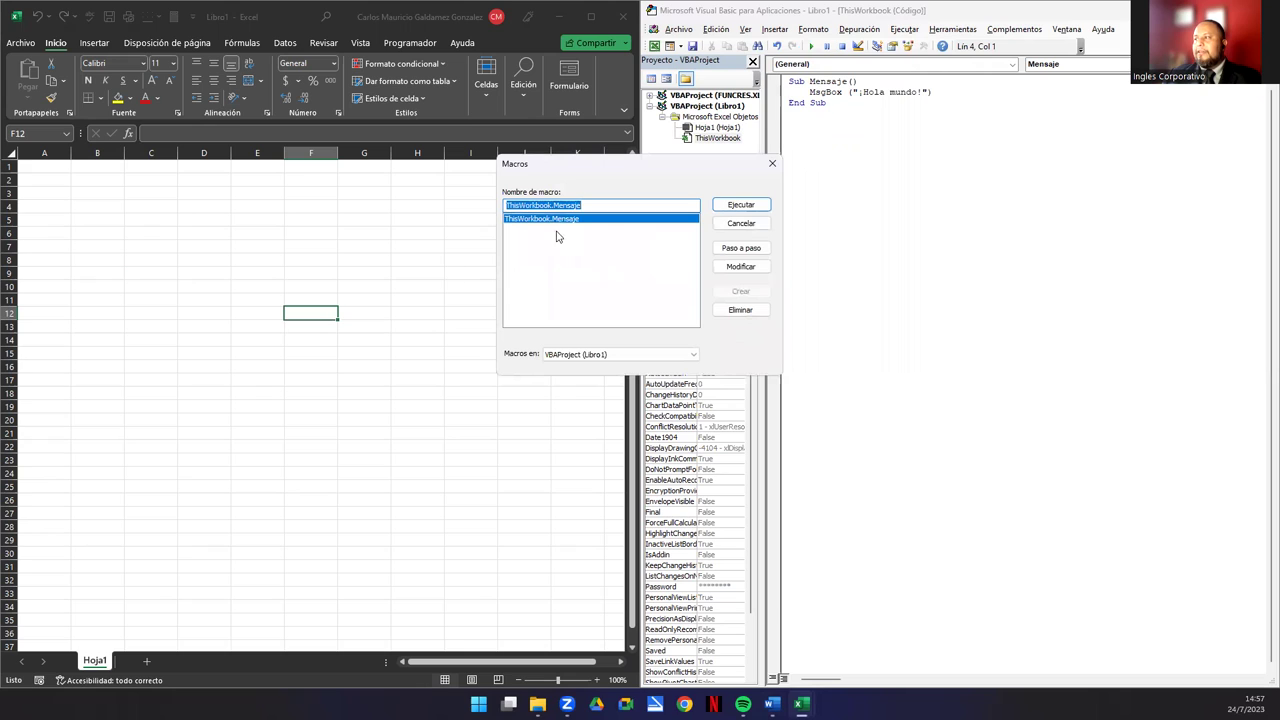
left_click_drag(580, 165, 465, 183)
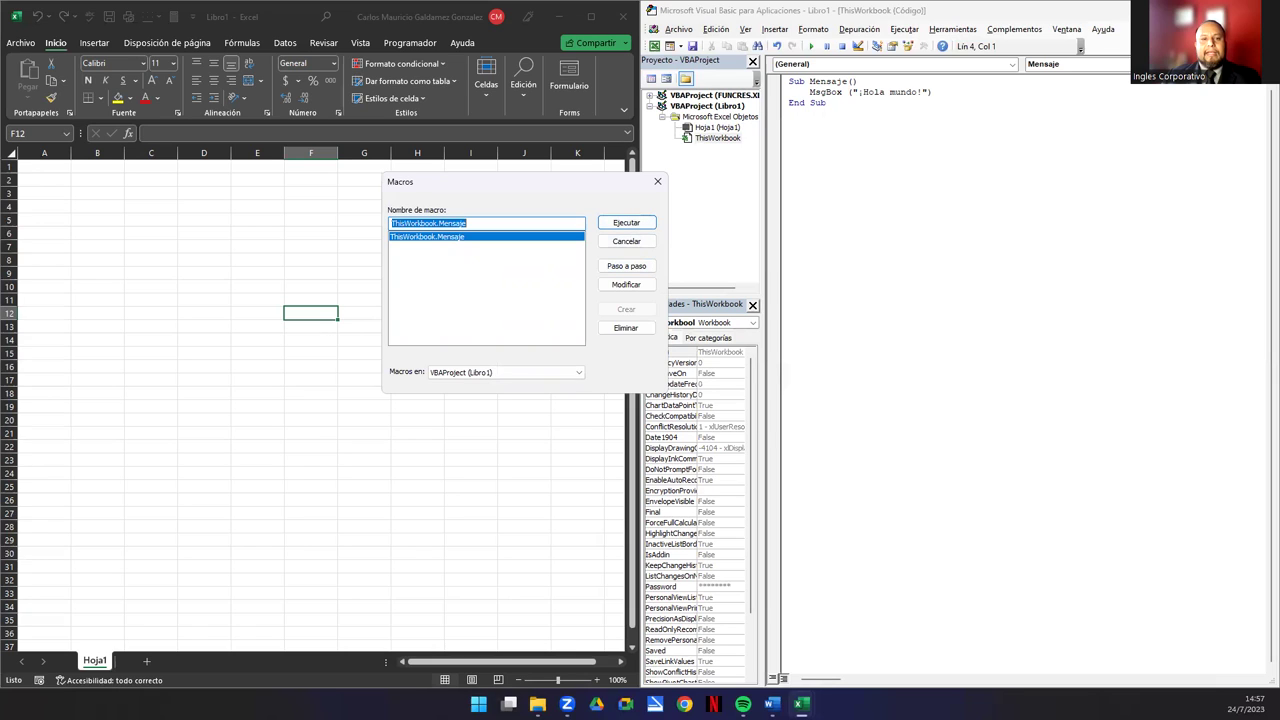
left_click(624, 223)
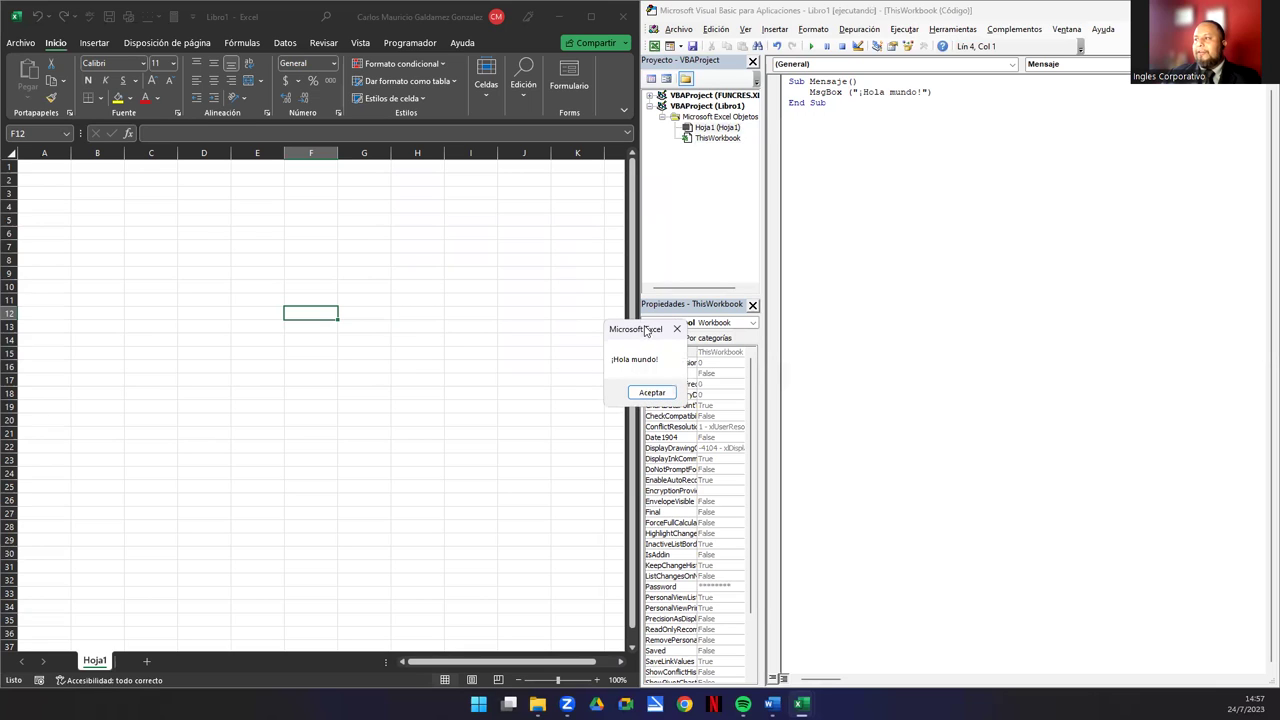
left_click_drag(648, 328, 380, 222)
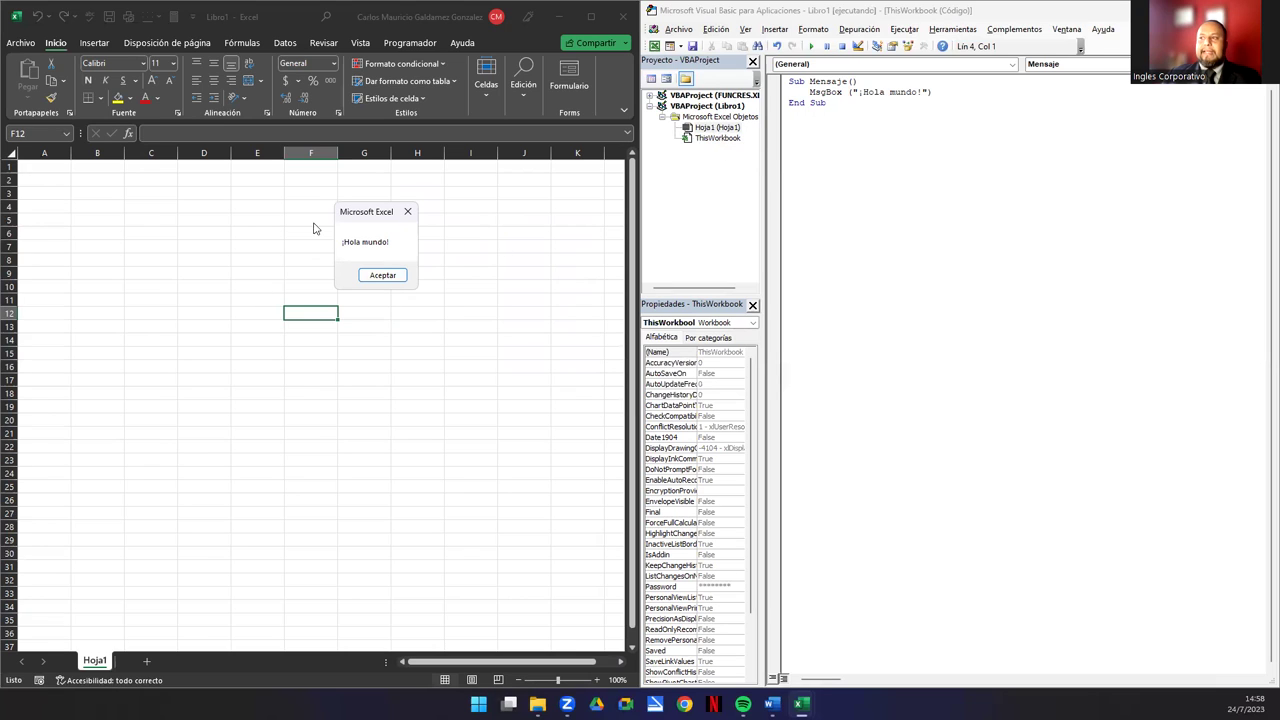
left_click(380, 278)
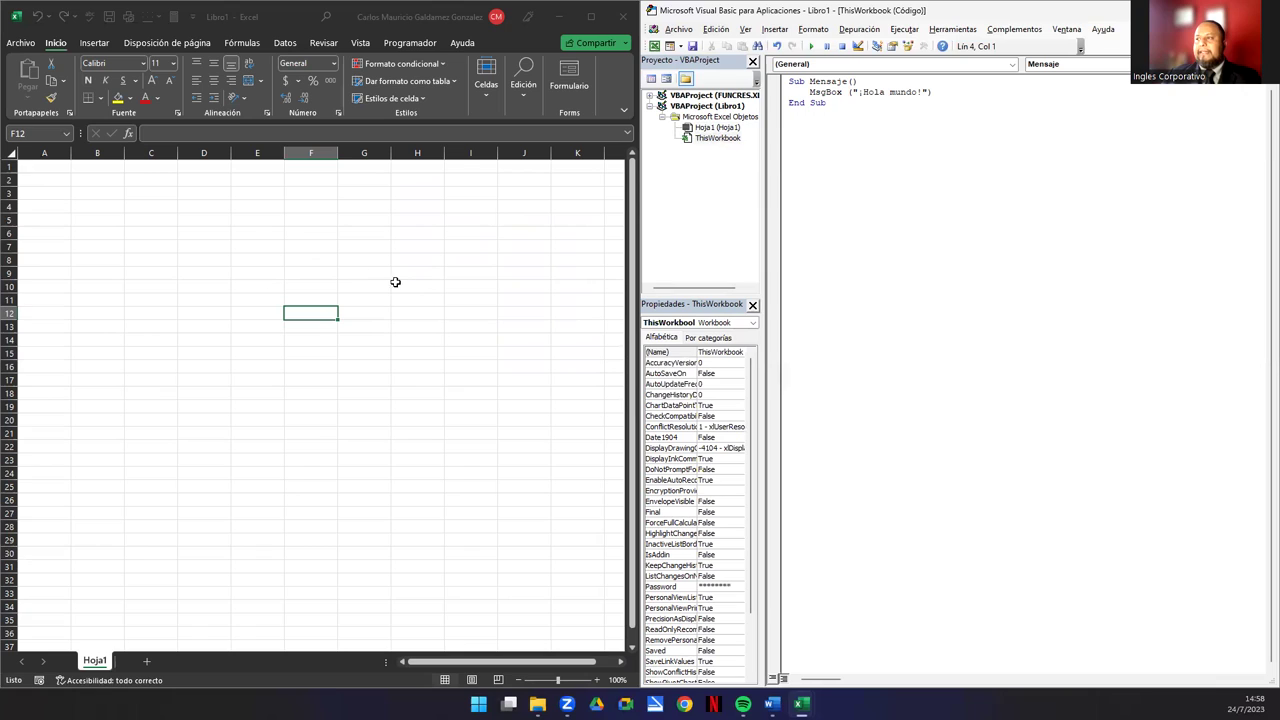
left_click(797, 133)
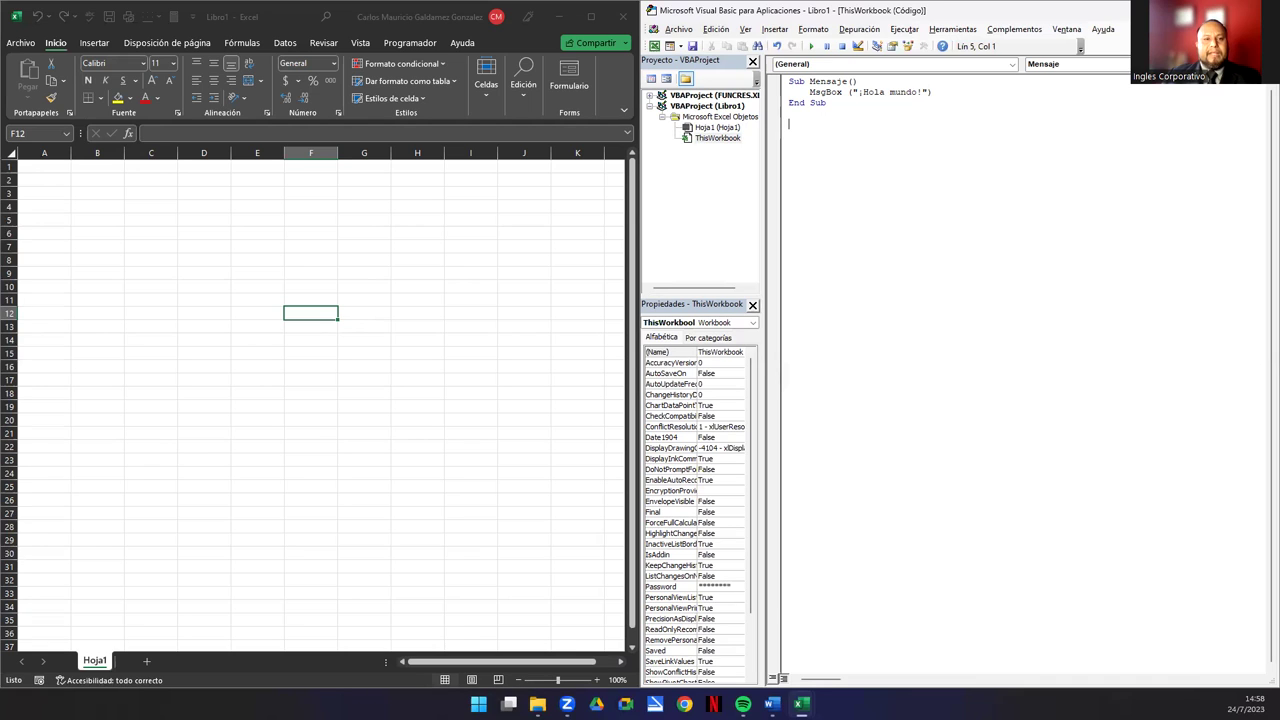
key("F5")
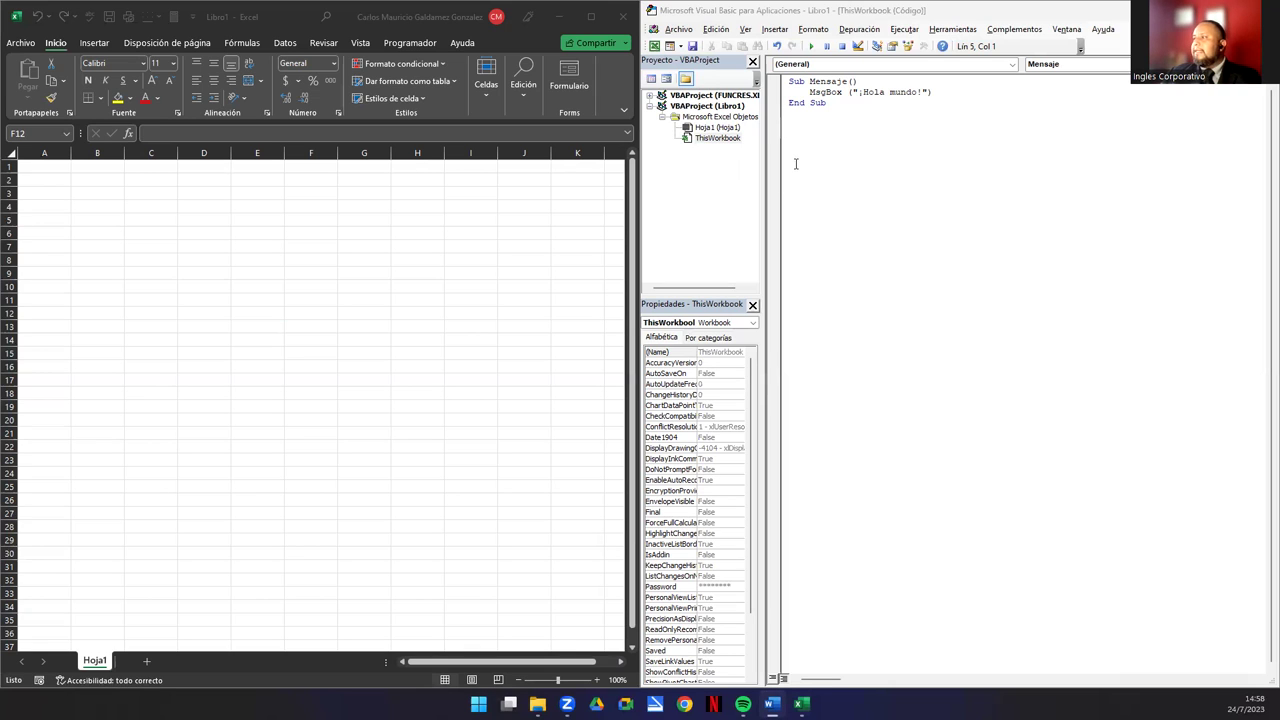
Dismiss the message and start a new Sub Sumatoria() procedure.
key("Return")
type("Sub ")
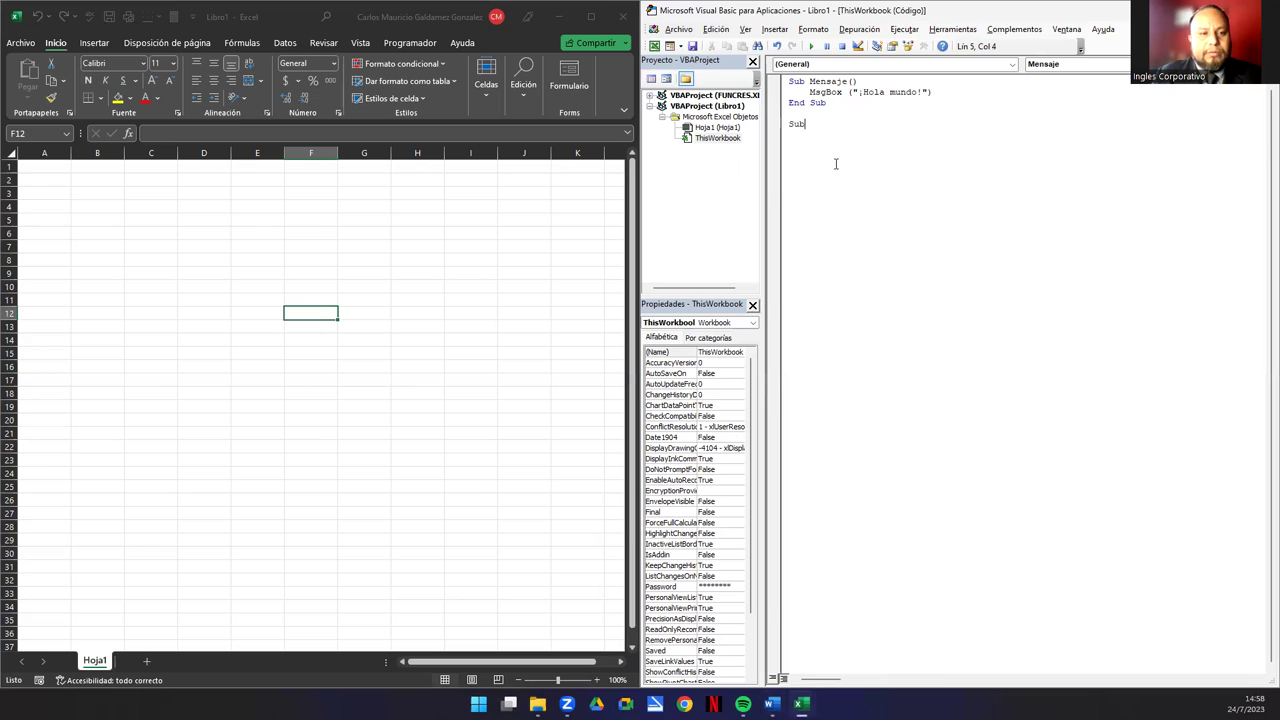
type("Ej")
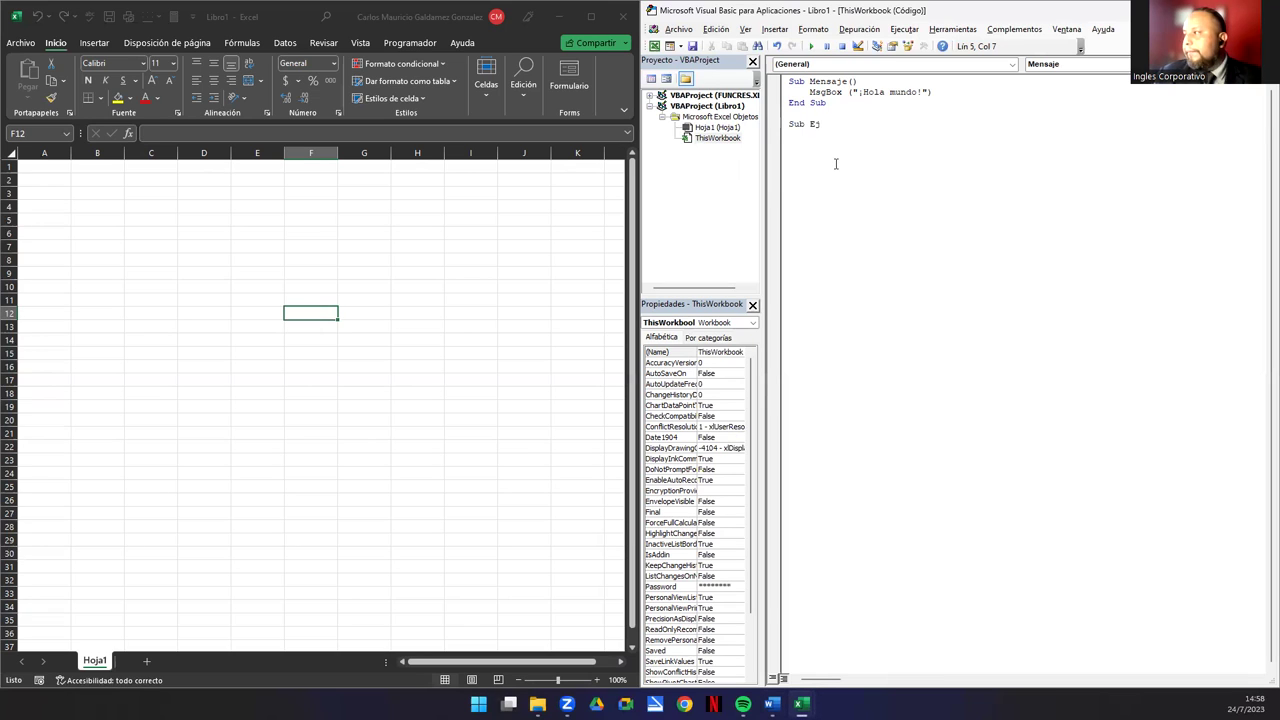
key("BackSpace")
key("BackSpace")
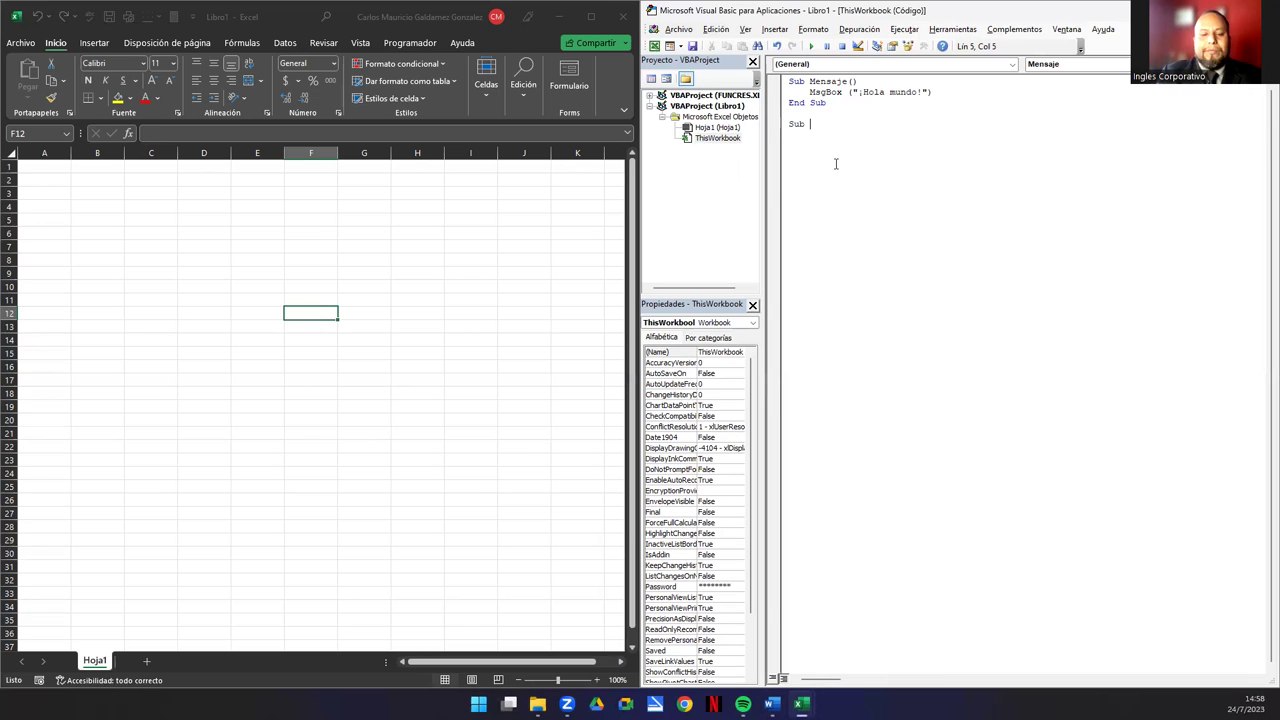
type("S")
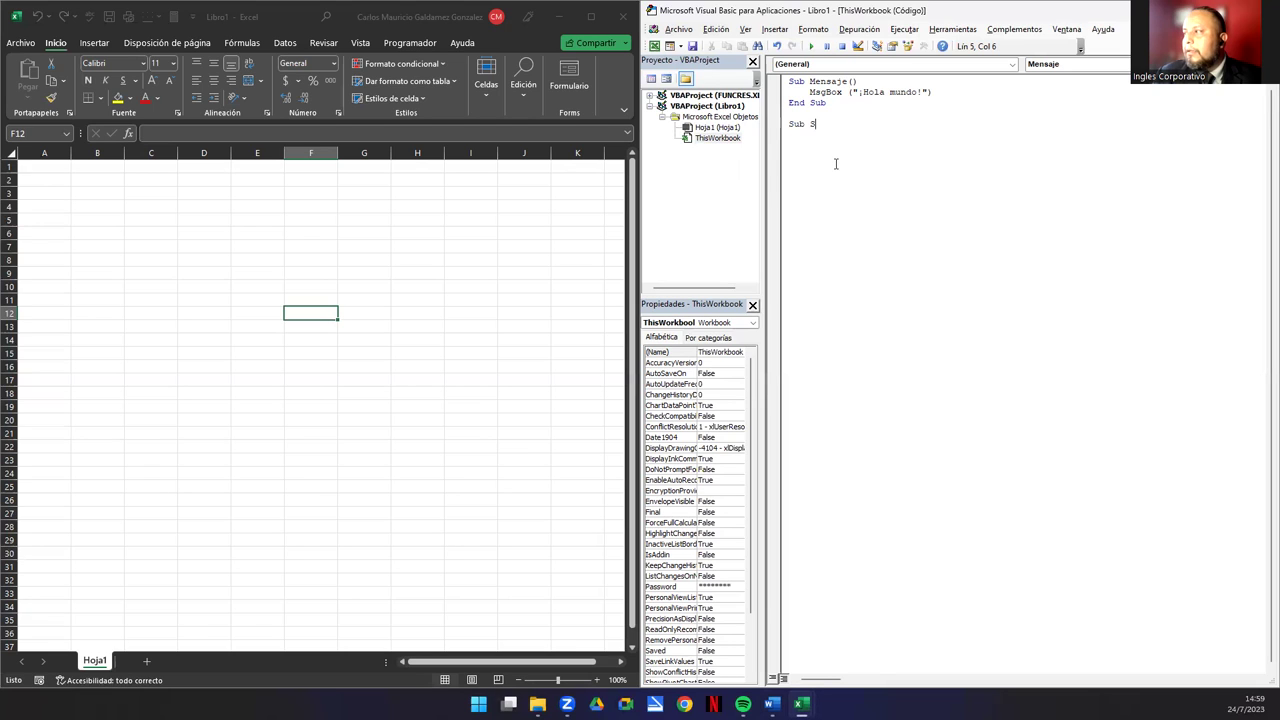
type("umatoria()")
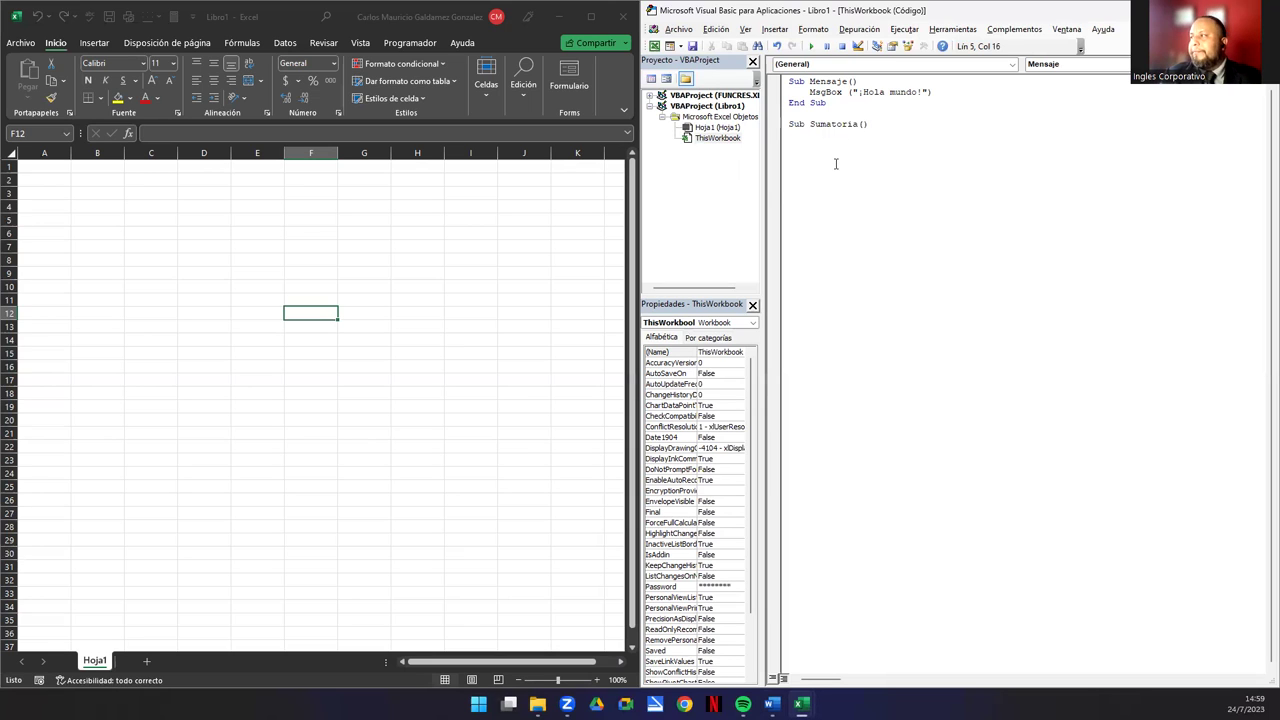
key("Return")
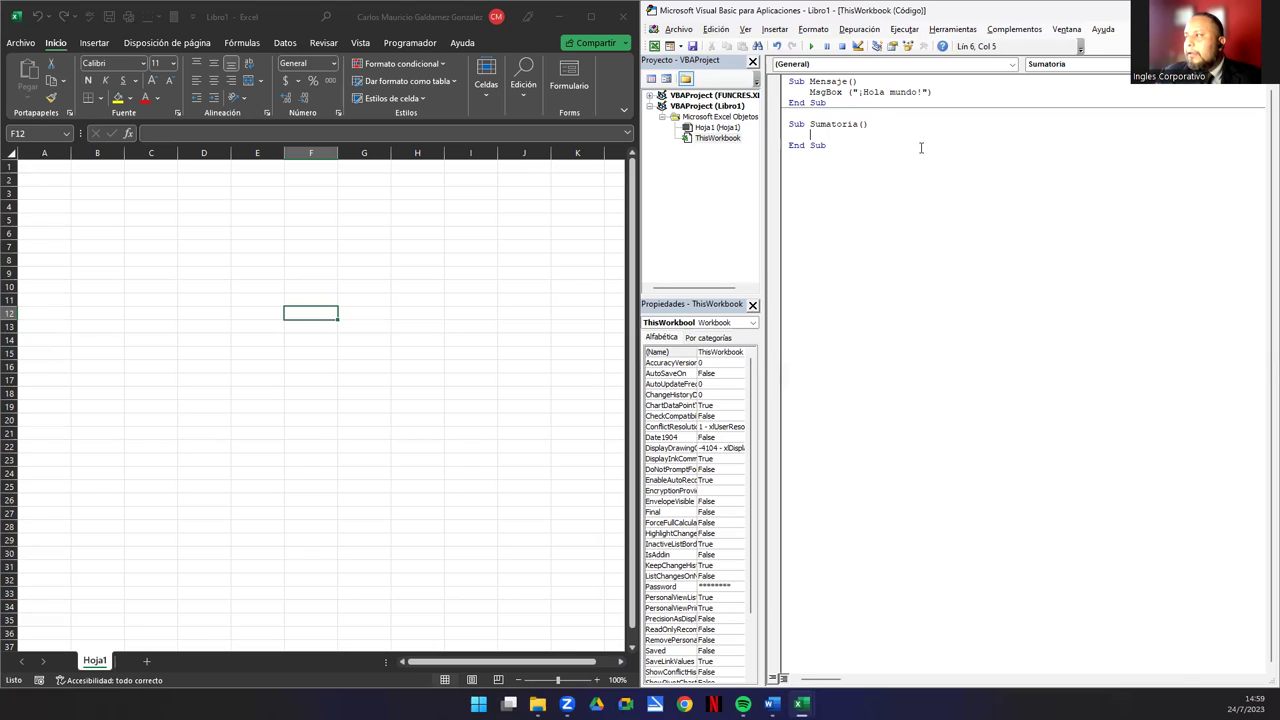
Declare the Integer variables with Dim and assign a = 5 and b = 7.
type("Di")
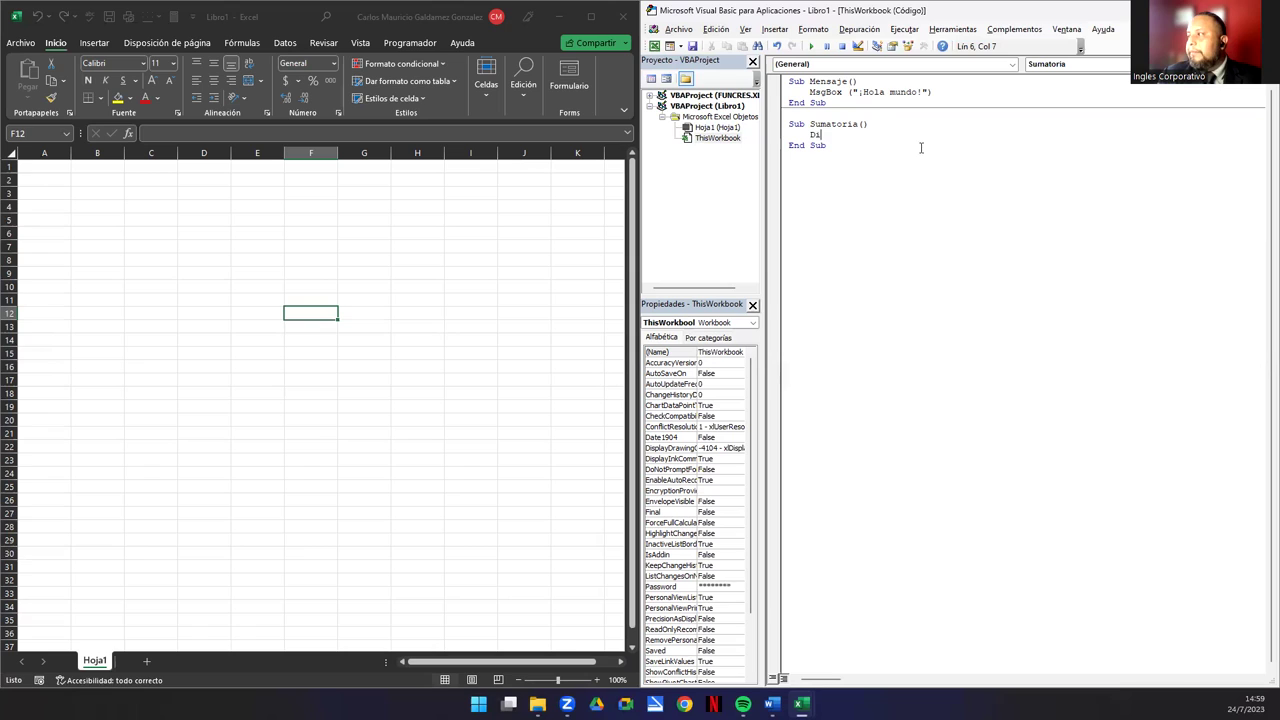
type("m a,b, ")
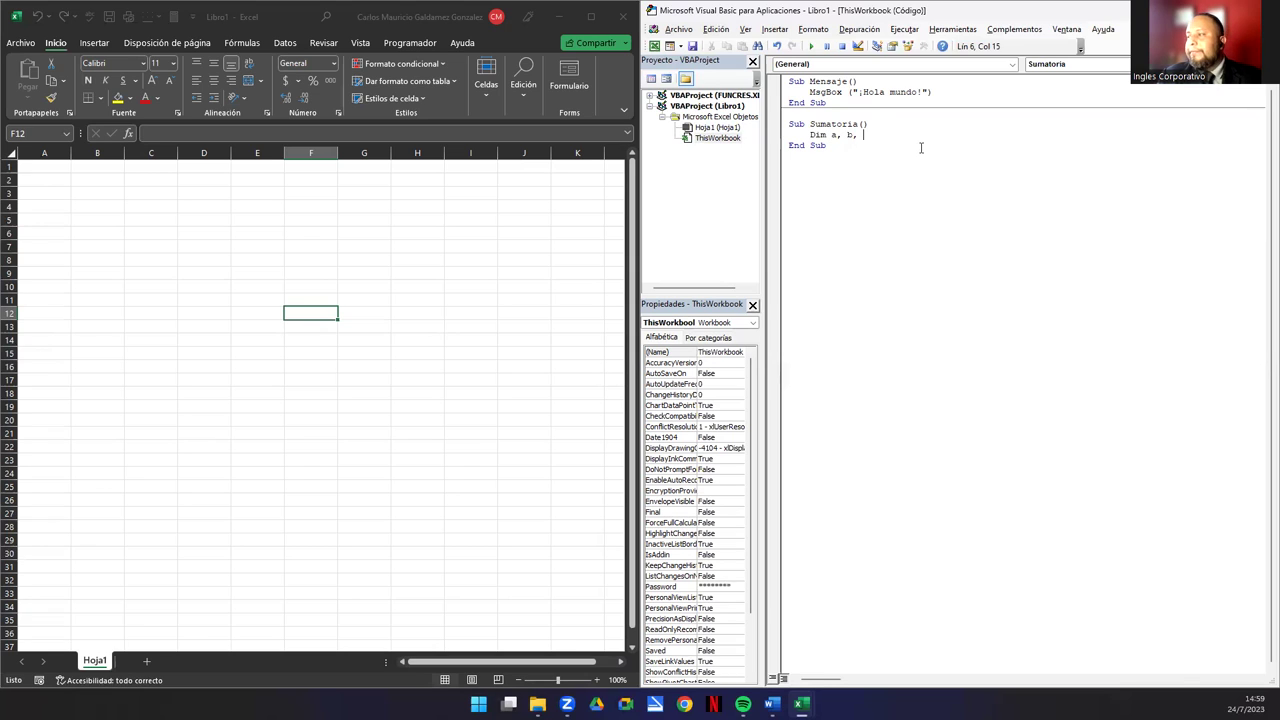
type("r a")
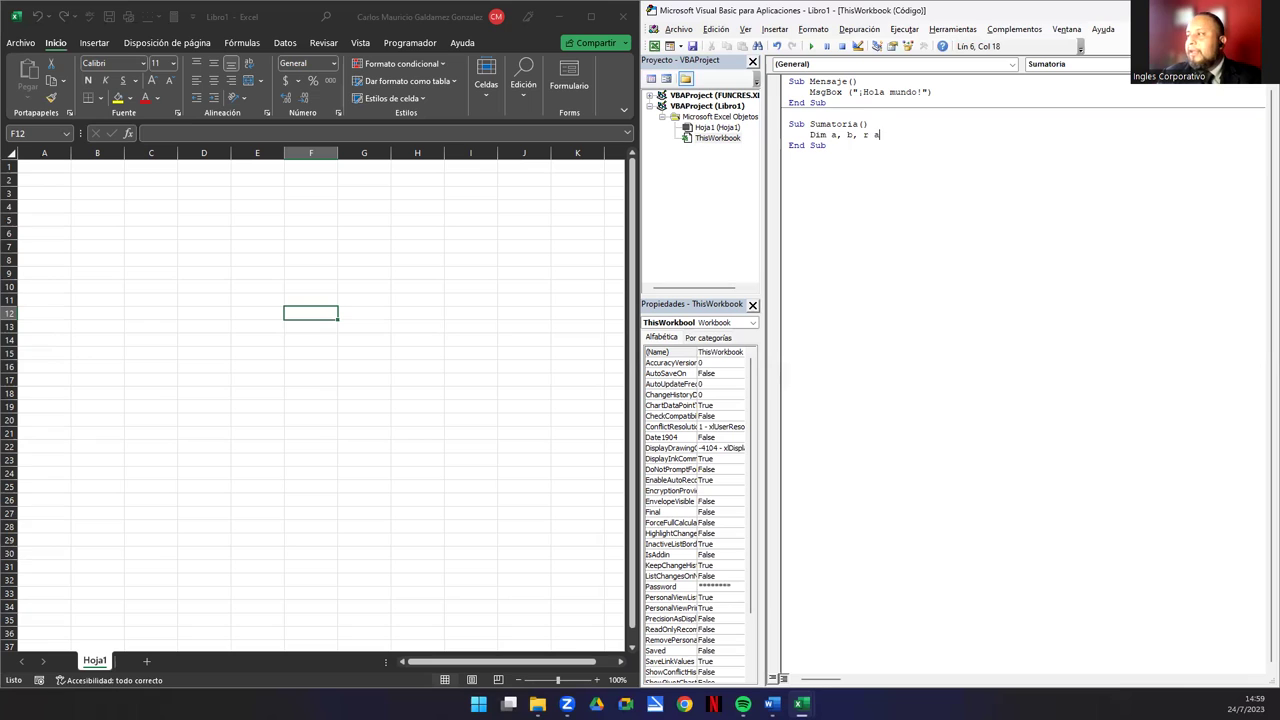
type("s ")
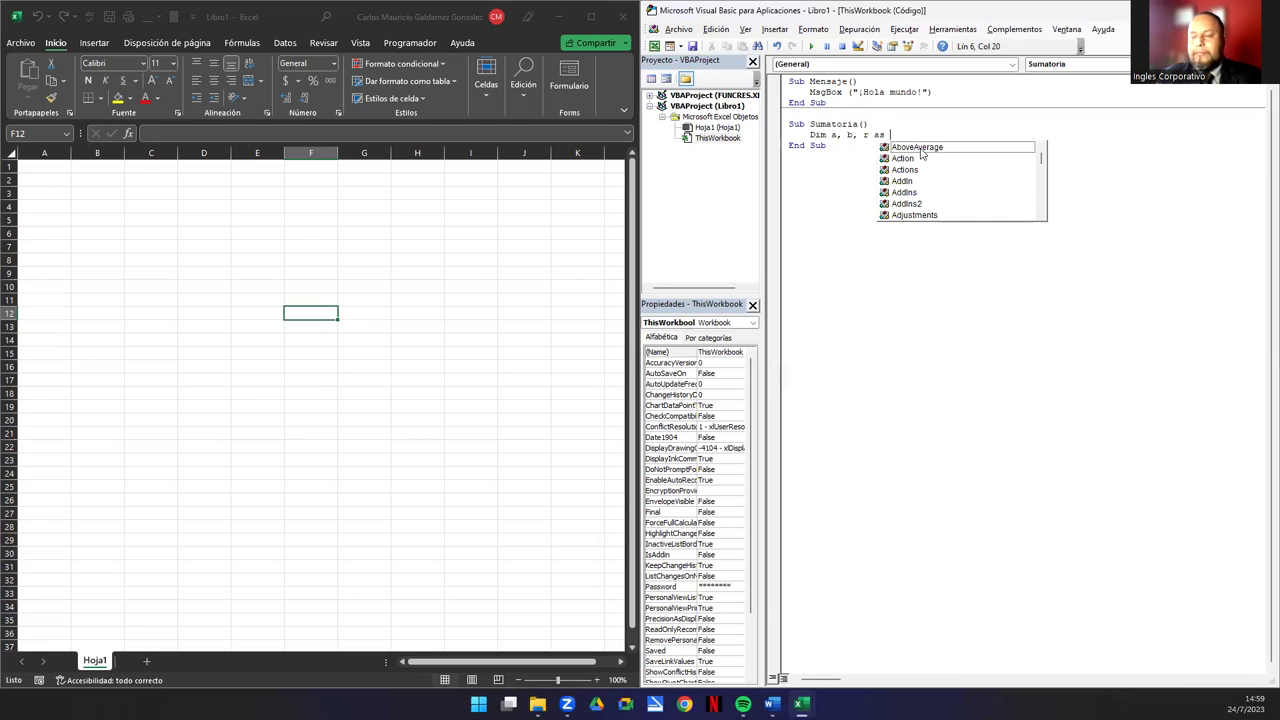
type("int")
key("Tab")
key("Return")
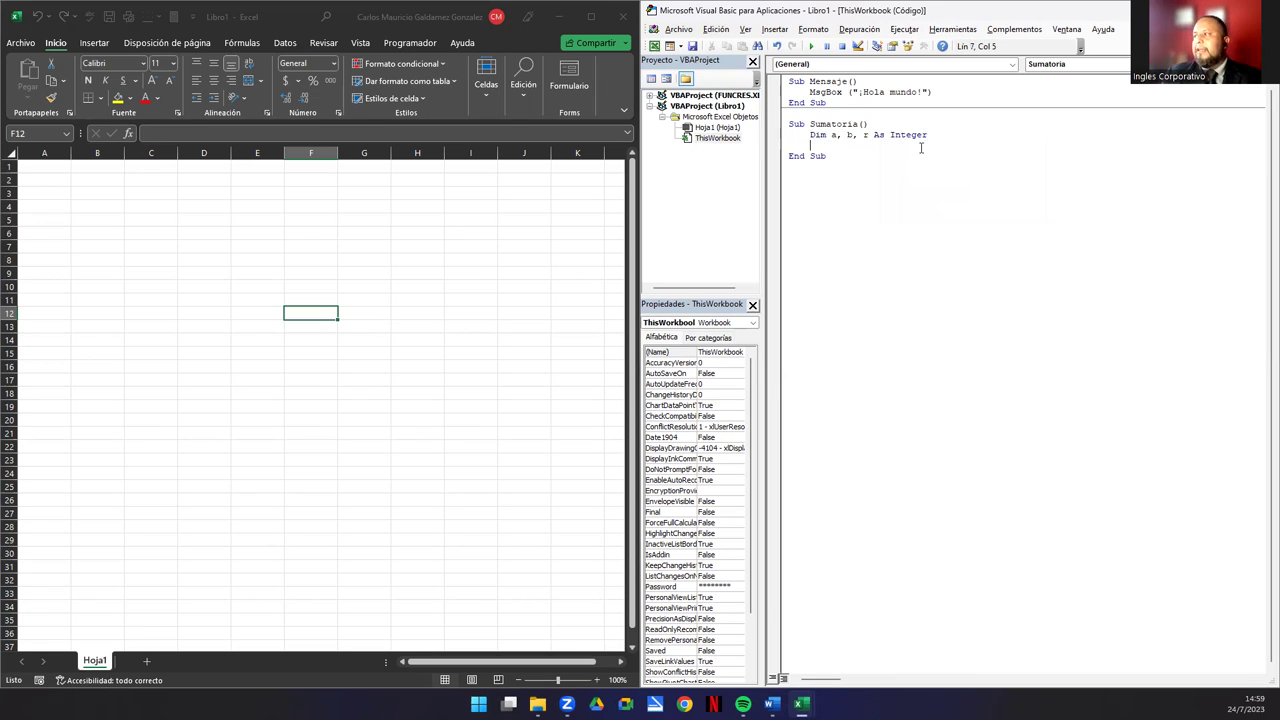
key("Return")
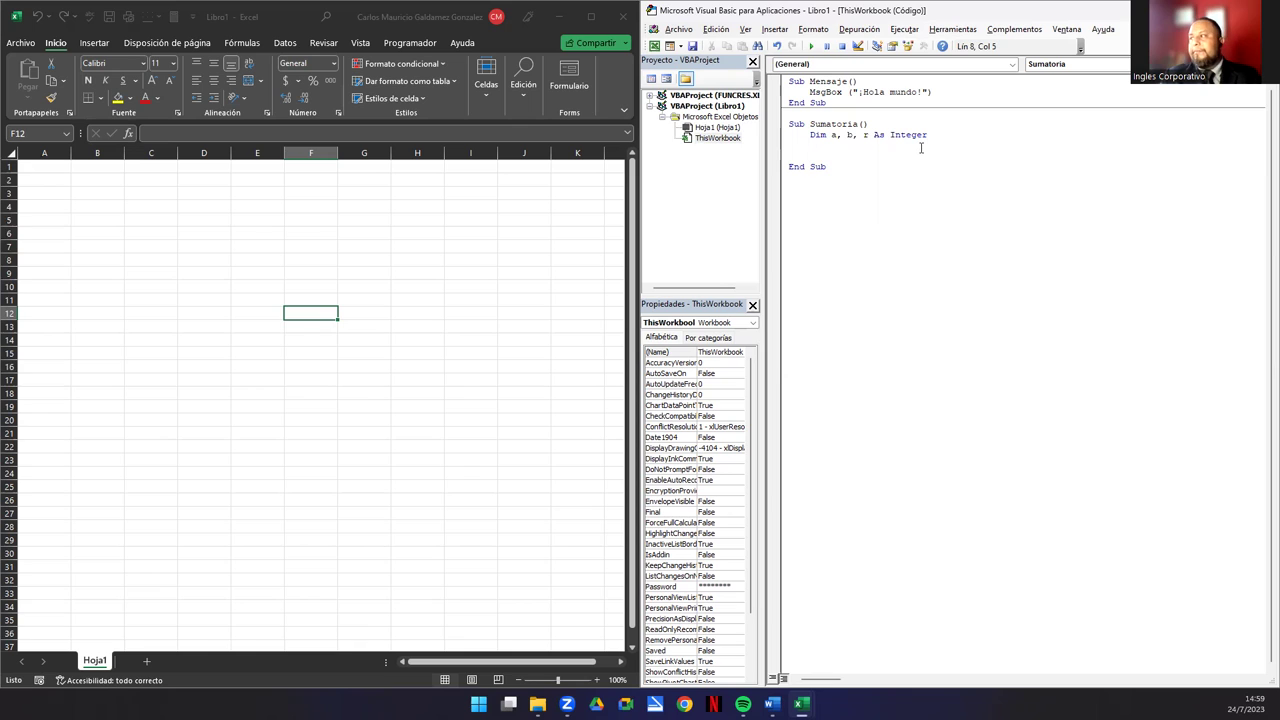
type("a = 5")
key("Return")
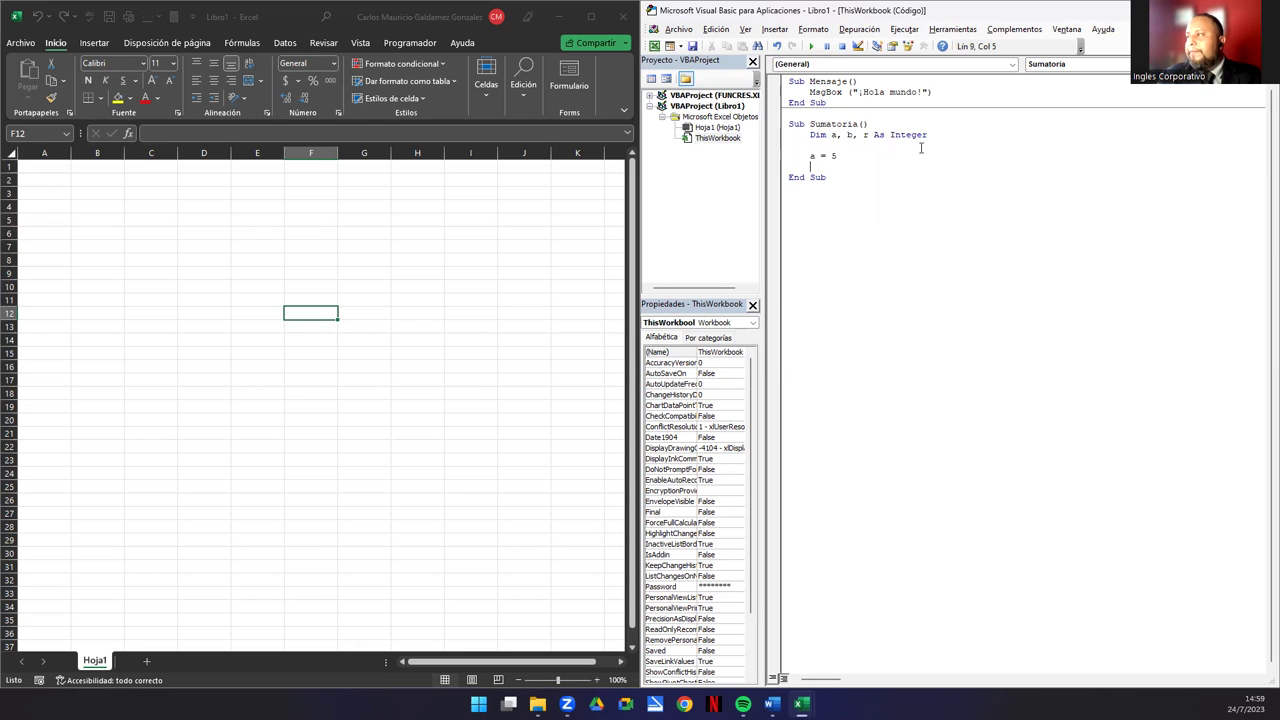
type("b = ")
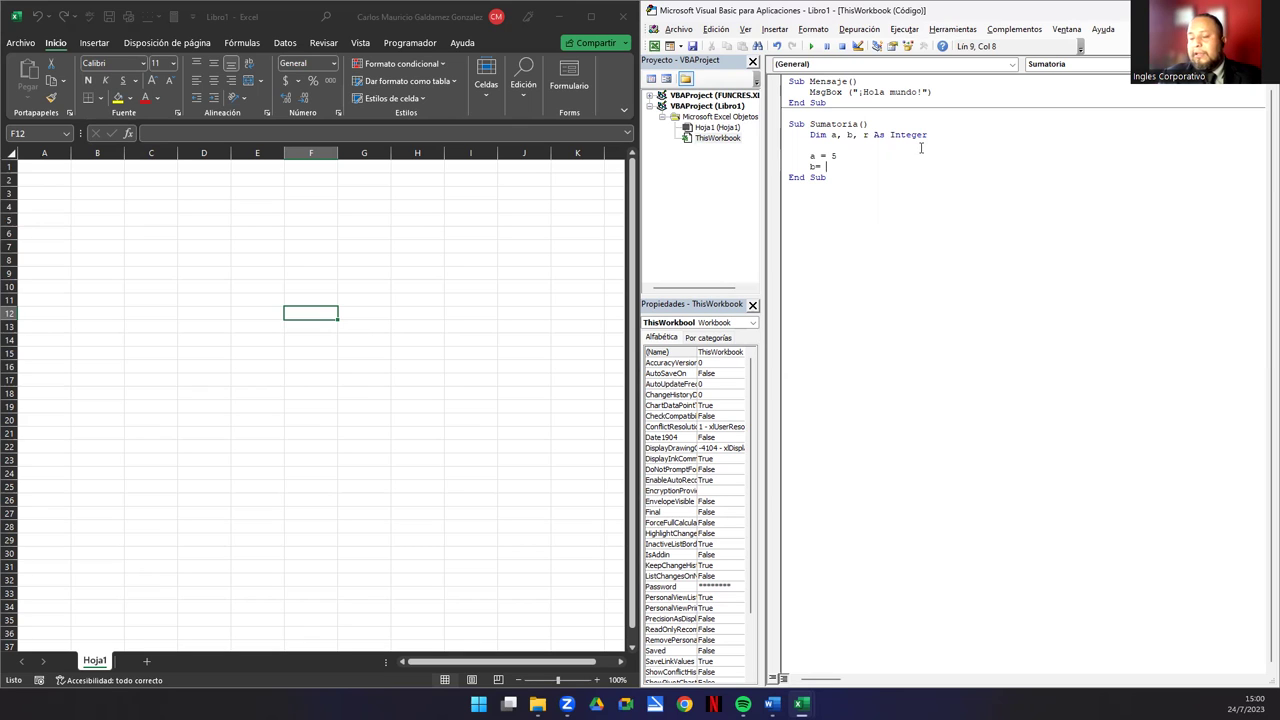
type("7")
key("Return")
key("Return")
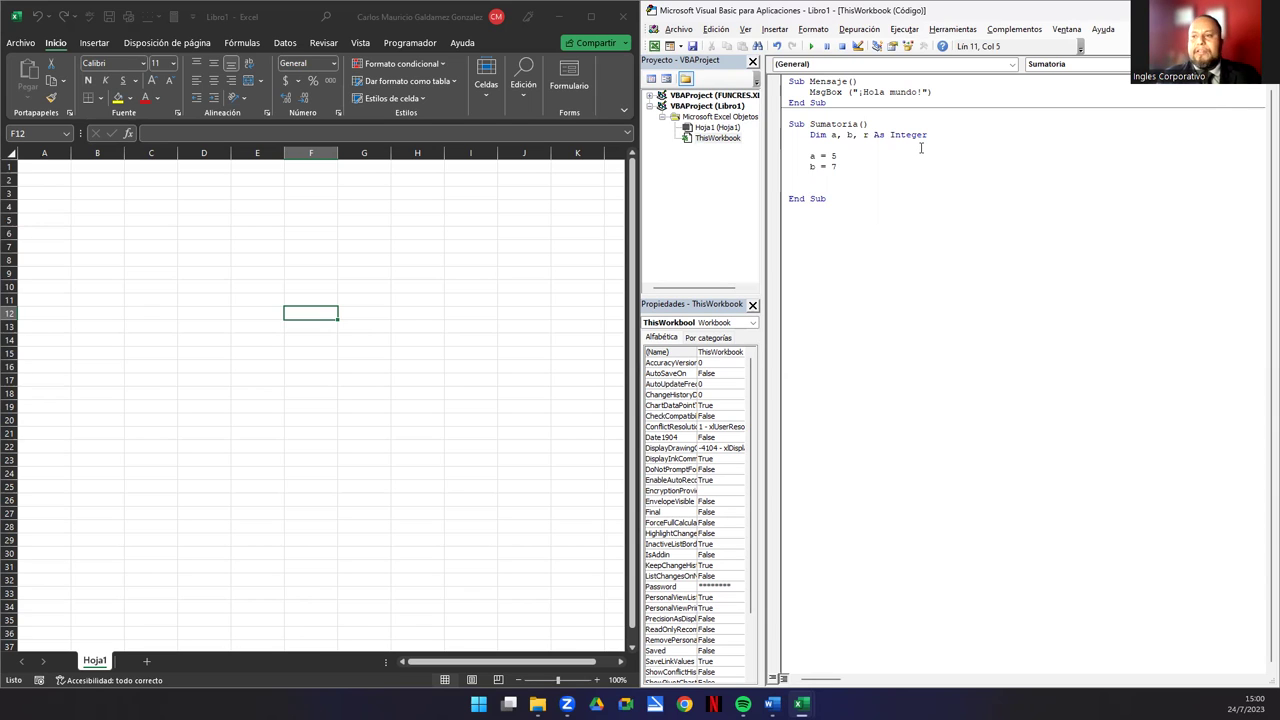
Add r = a + b and MsgBox ("El resultado de la suma es: " & r).
type("msgbox")
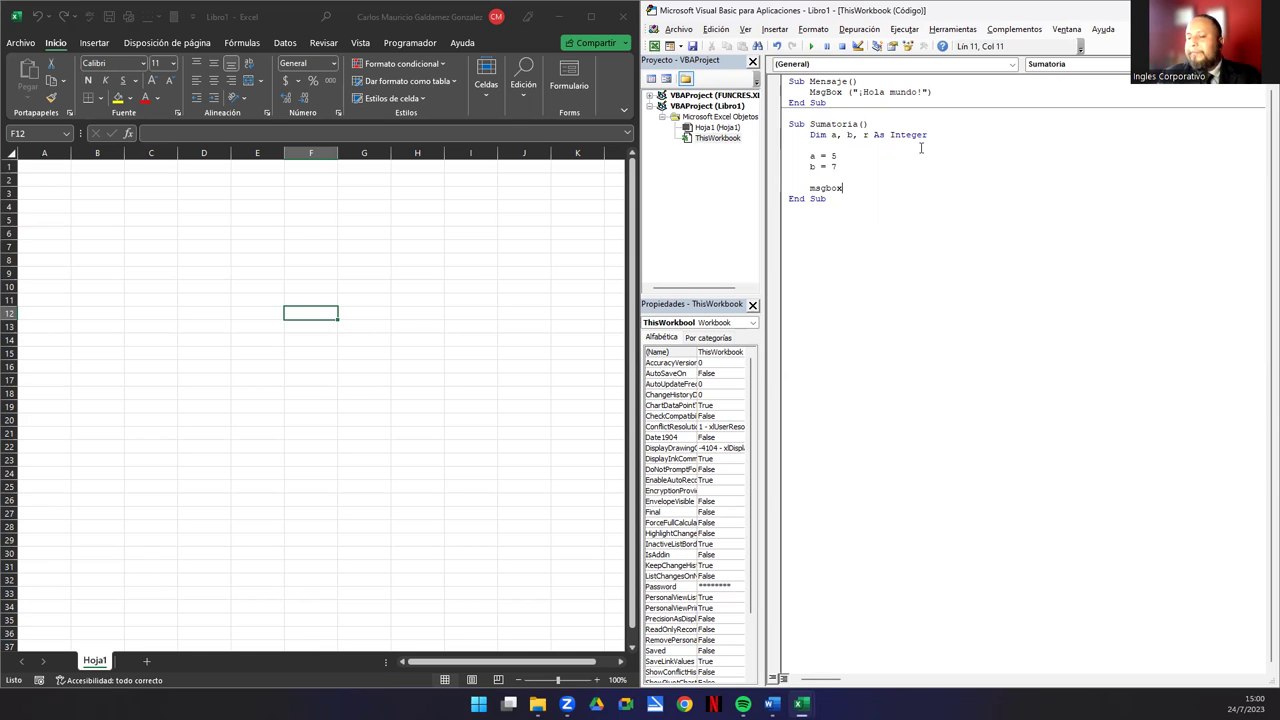
type("(\"El resultado de la suma es: \"/")
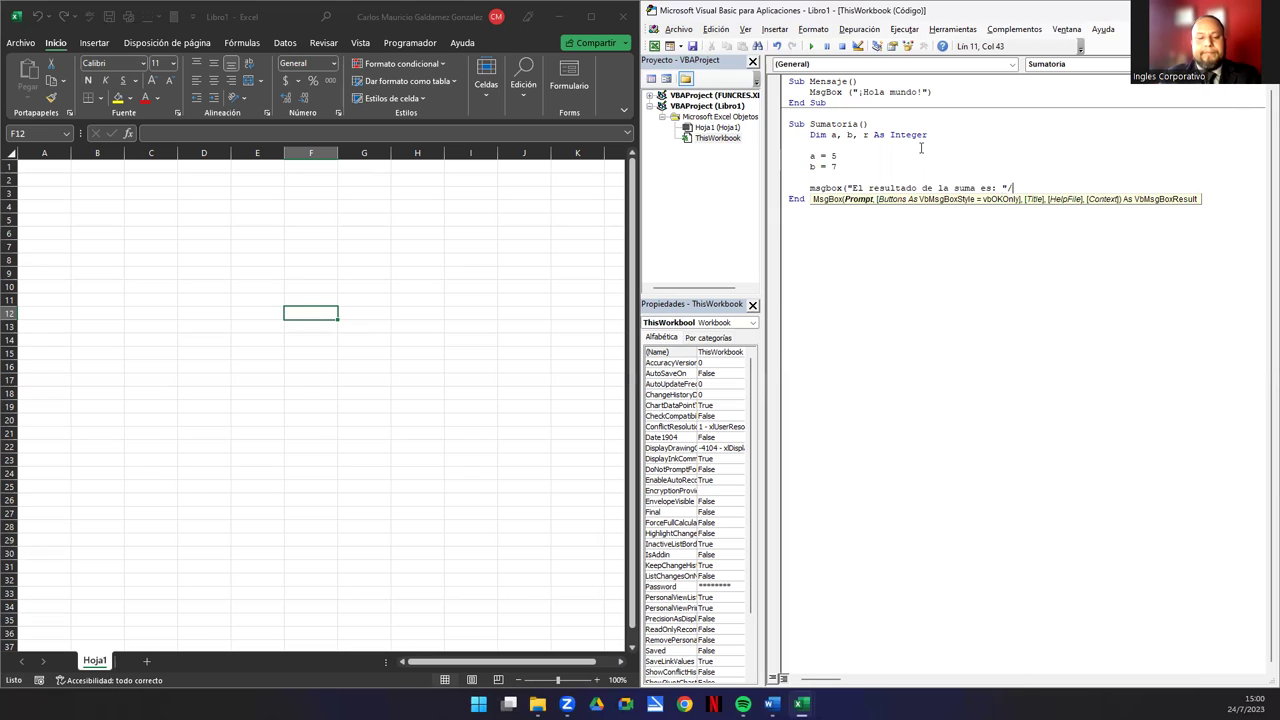
key("BackSpace")
type("& r")
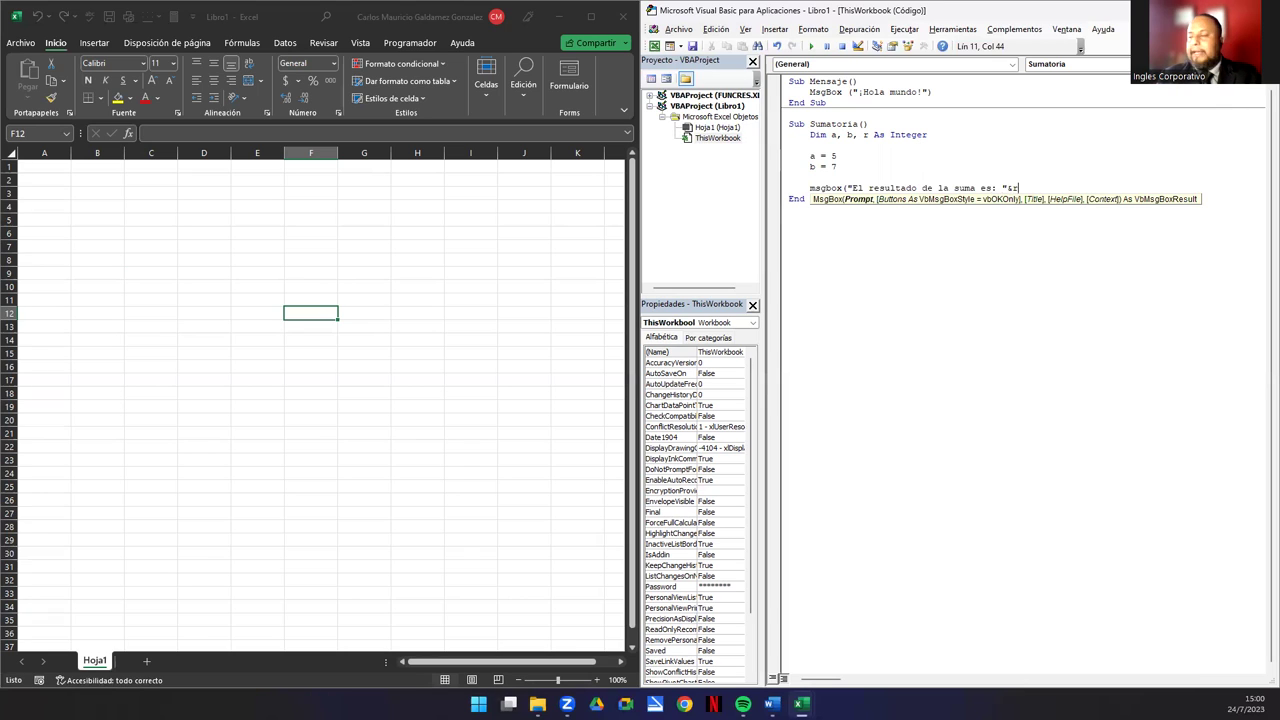
type(")")
key("Return")
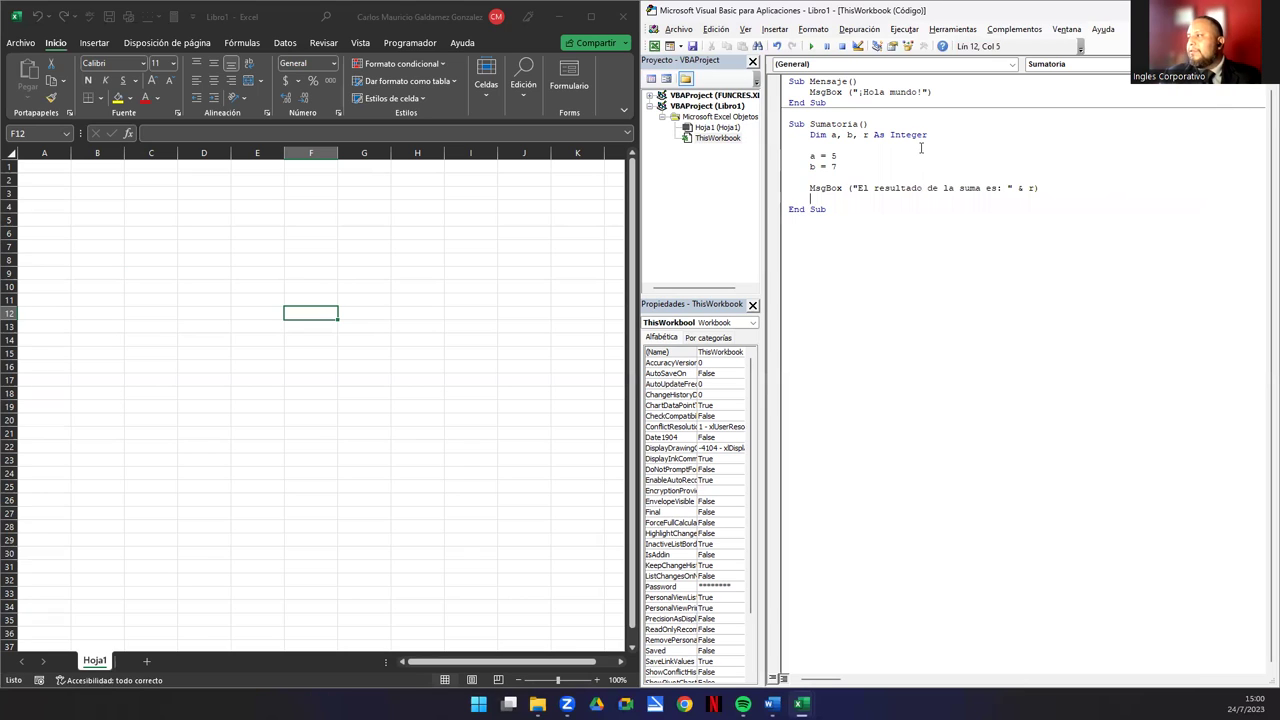
key("Up")
key("Return")
key("Up")
key("Return")
key("Up")
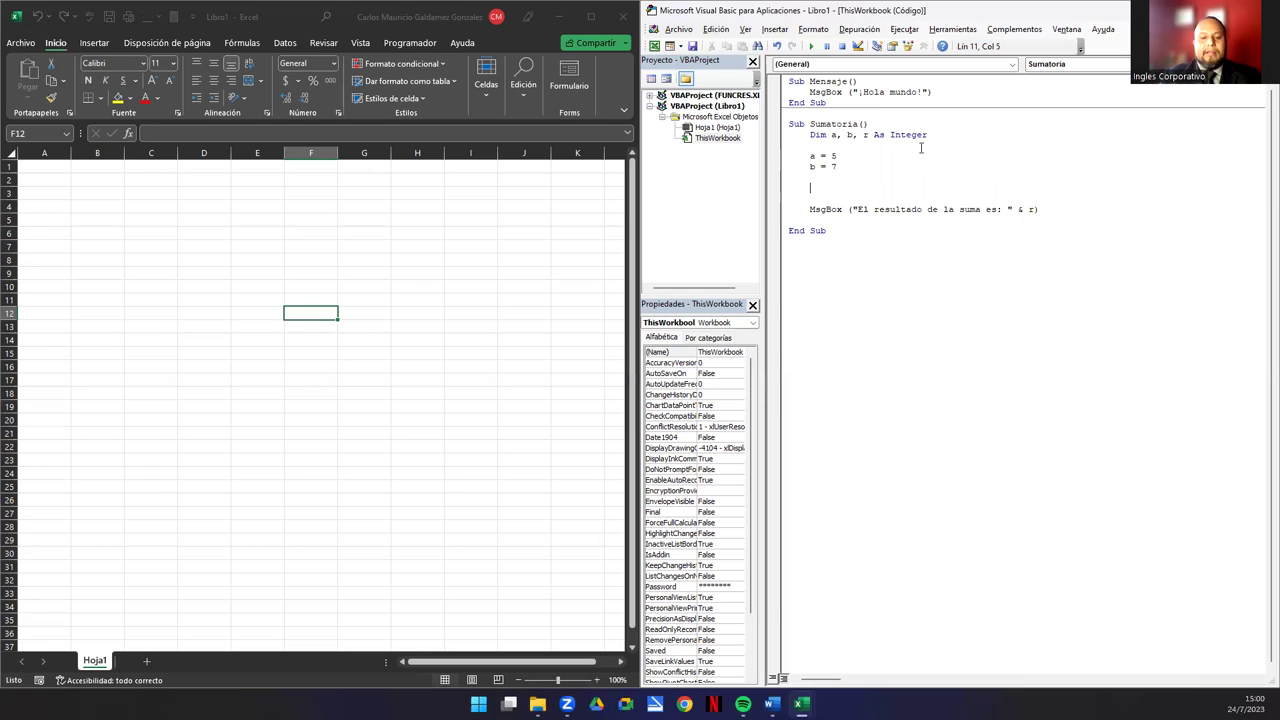
type("r=")
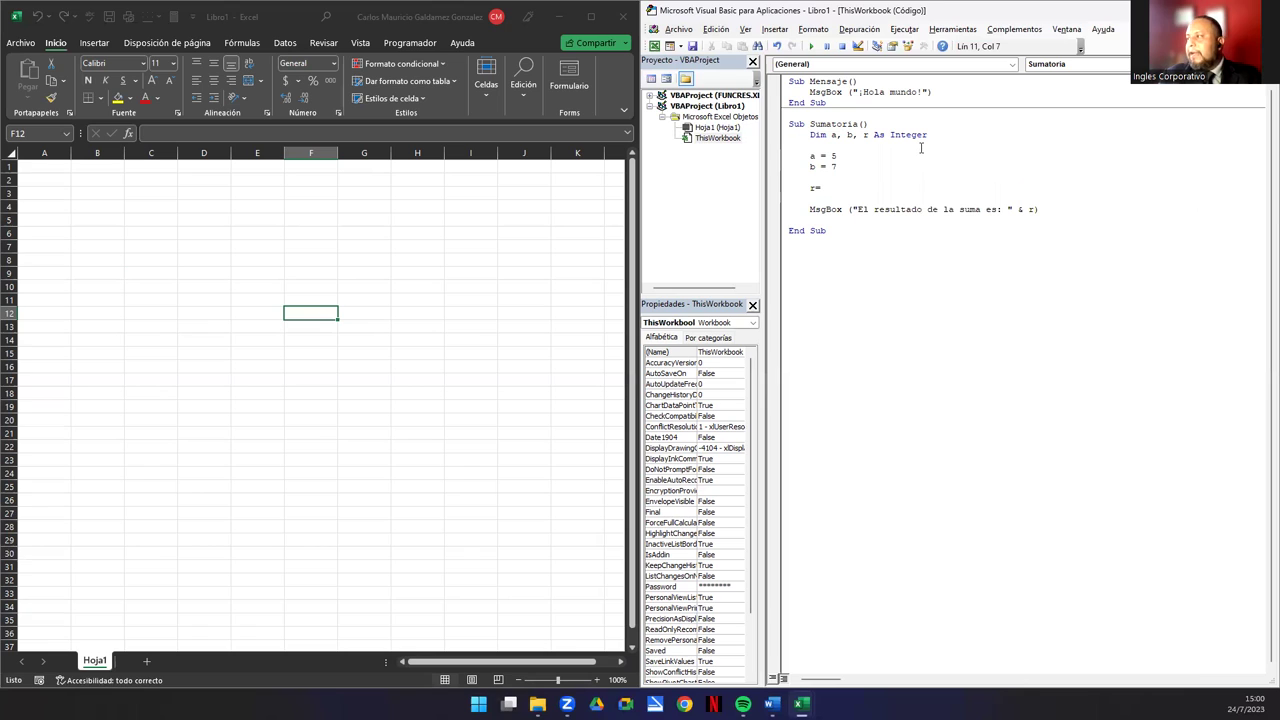
type("a+B")
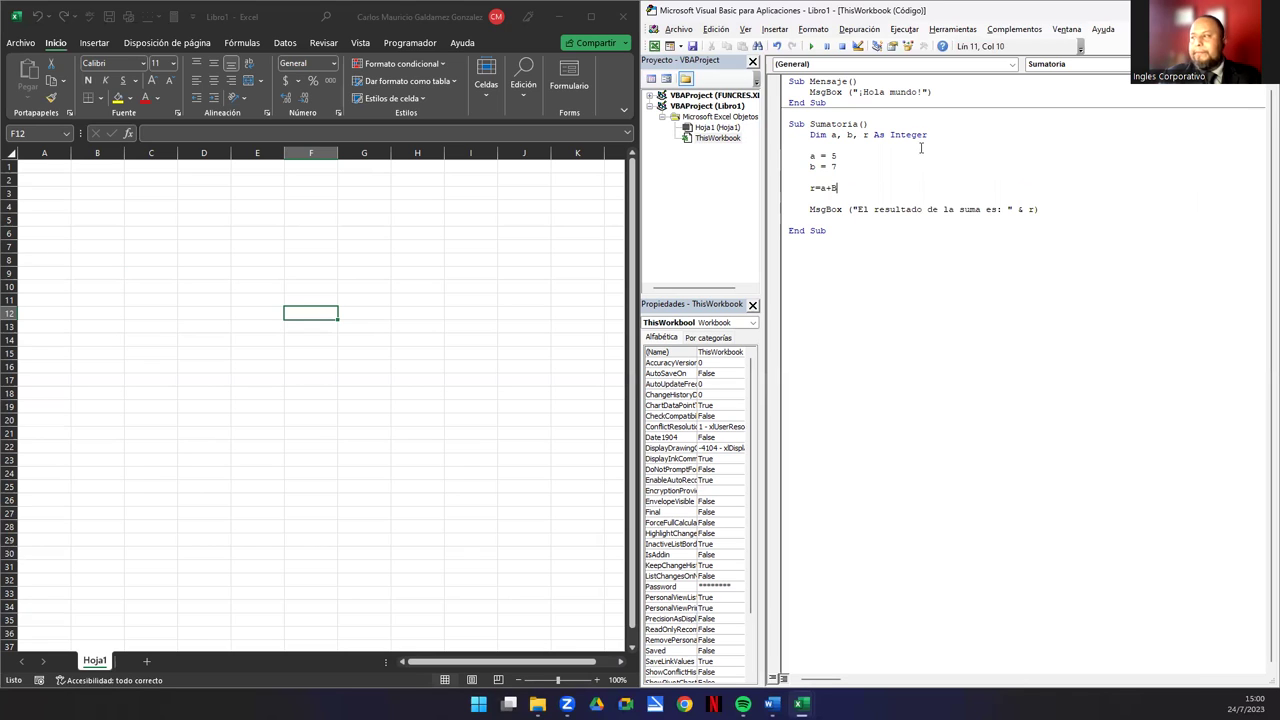
key("Down")
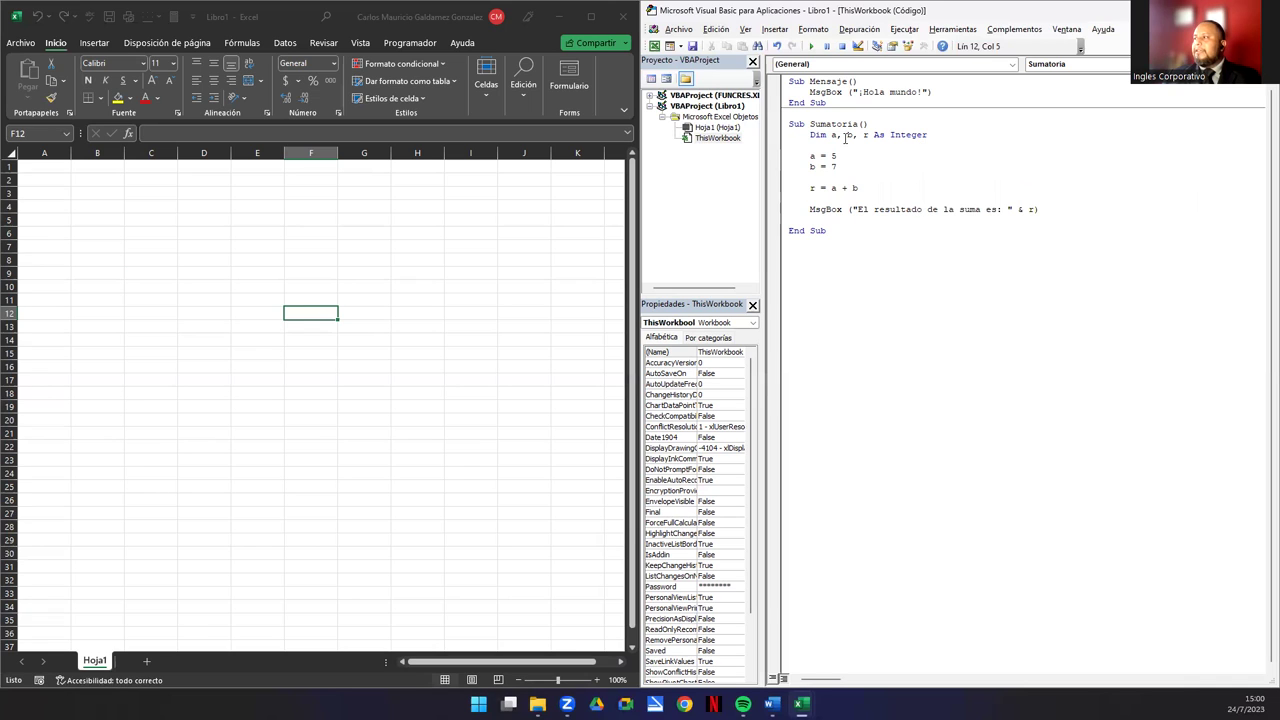
Run Sumatoria from the editor and close the sum-is-12 message.
left_click(811, 50)
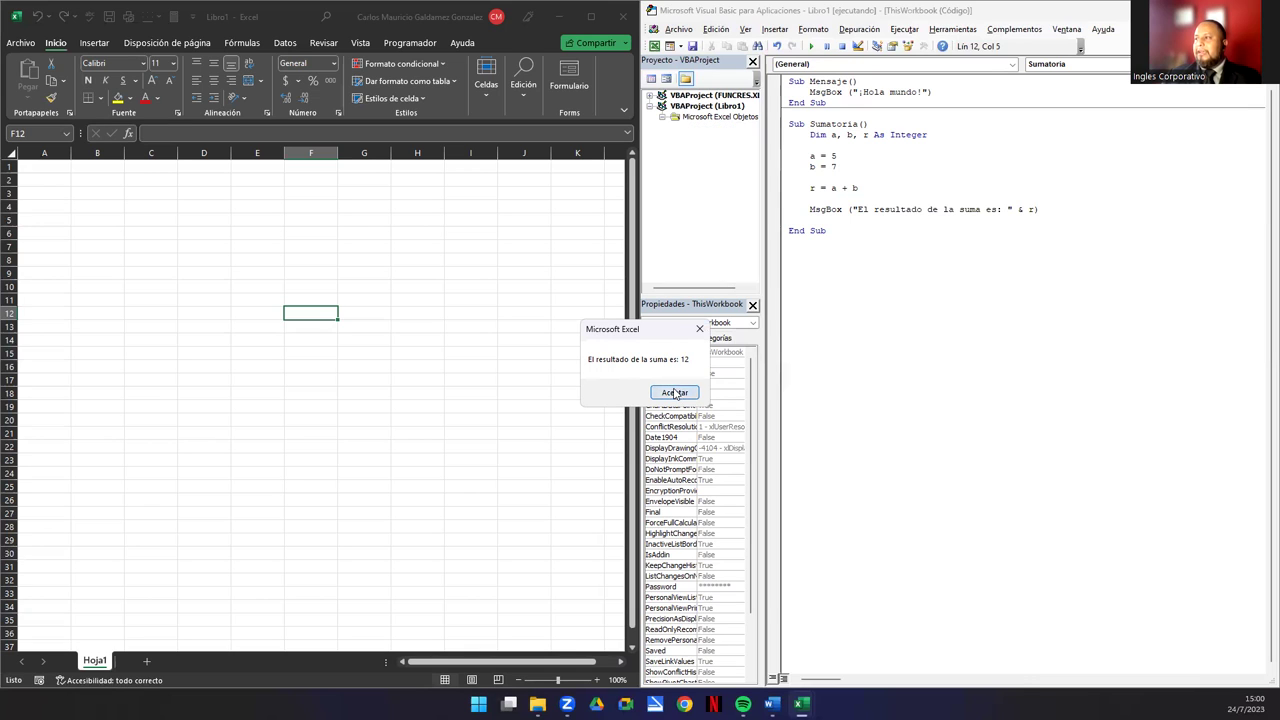
left_click(674, 393)
left_click(414, 204)
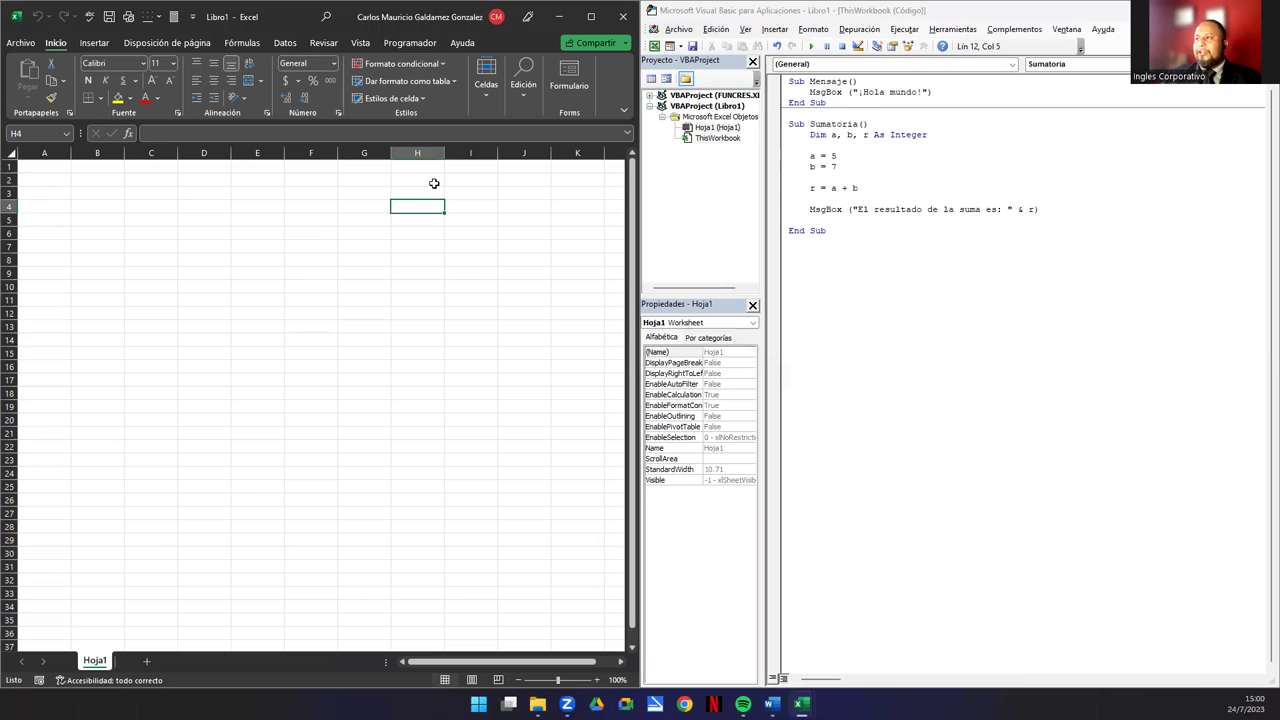
Run Sumatoria again via Developer > Macros and dismiss the result message.
left_click(421, 46)
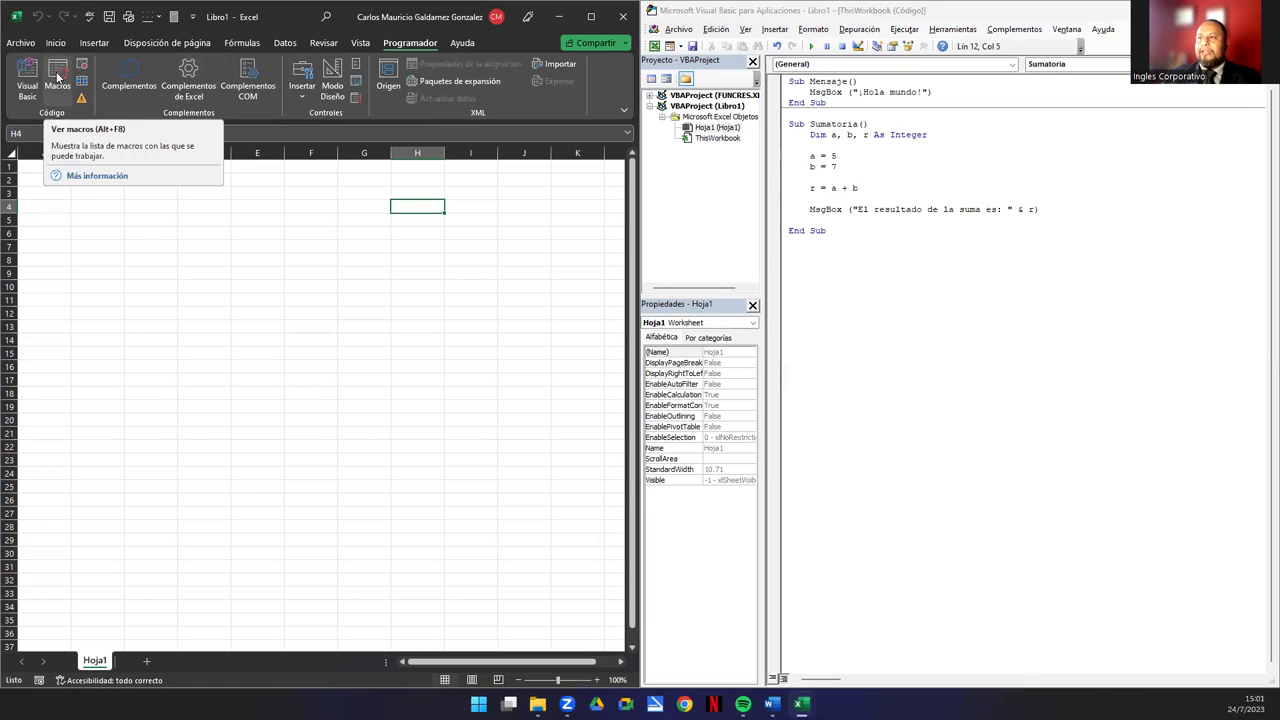
left_click(57, 77)
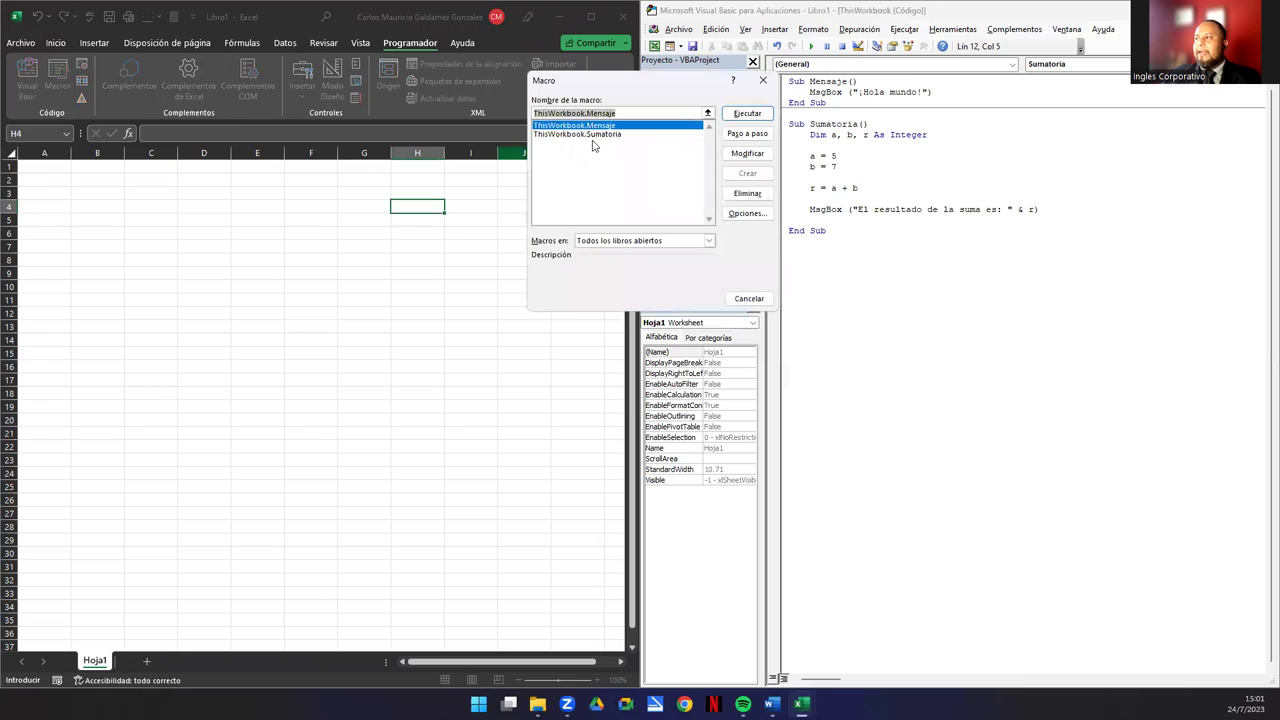
left_click(596, 135)
left_click(724, 116)
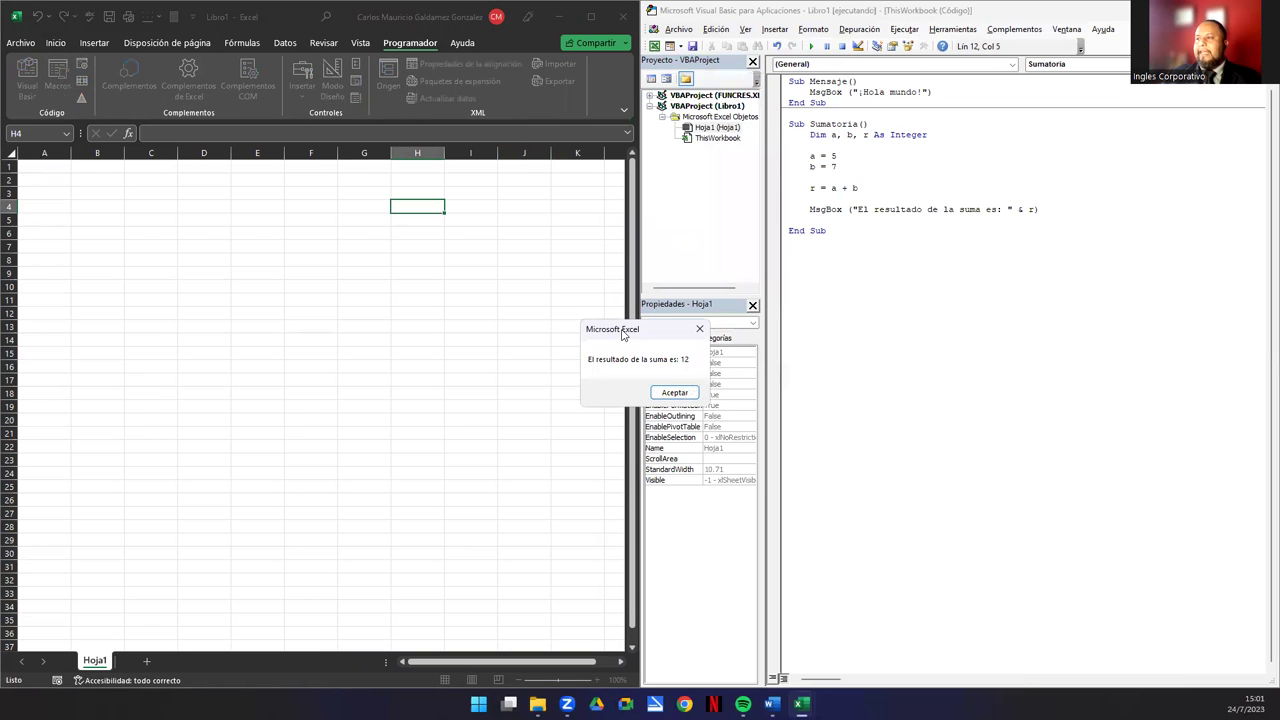
left_click_drag(622, 334, 224, 210)
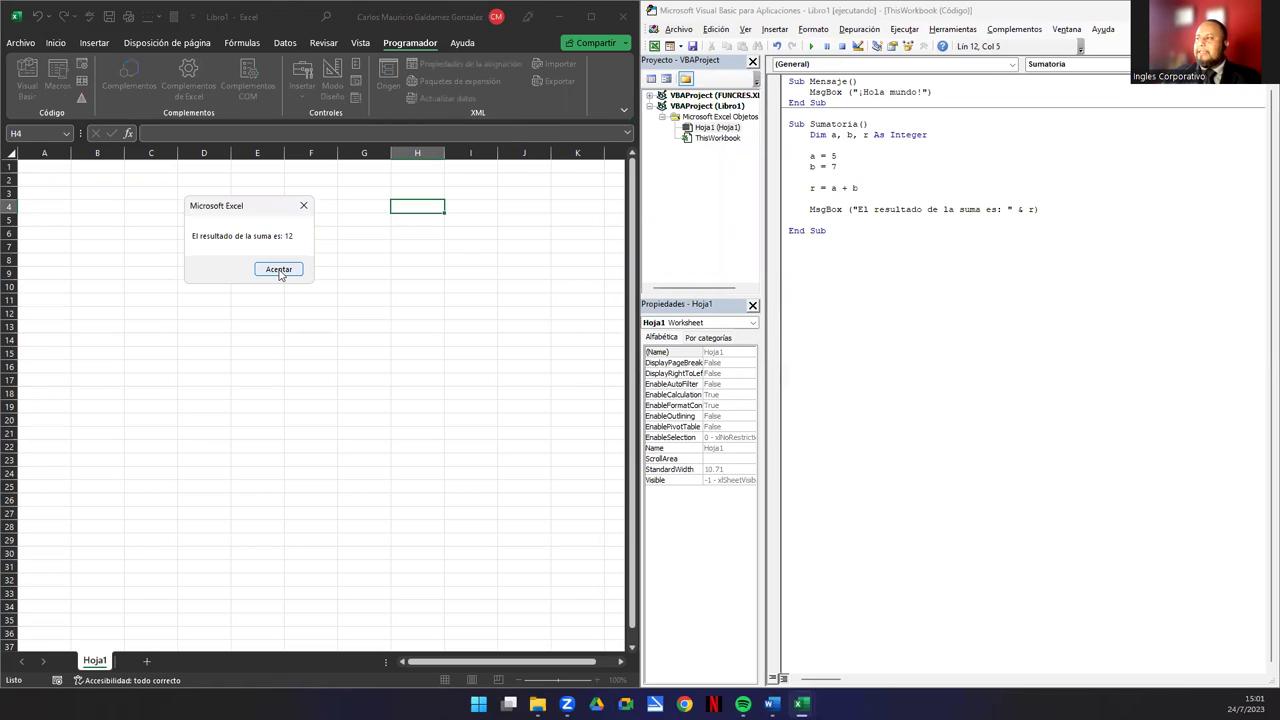
left_click(280, 270)
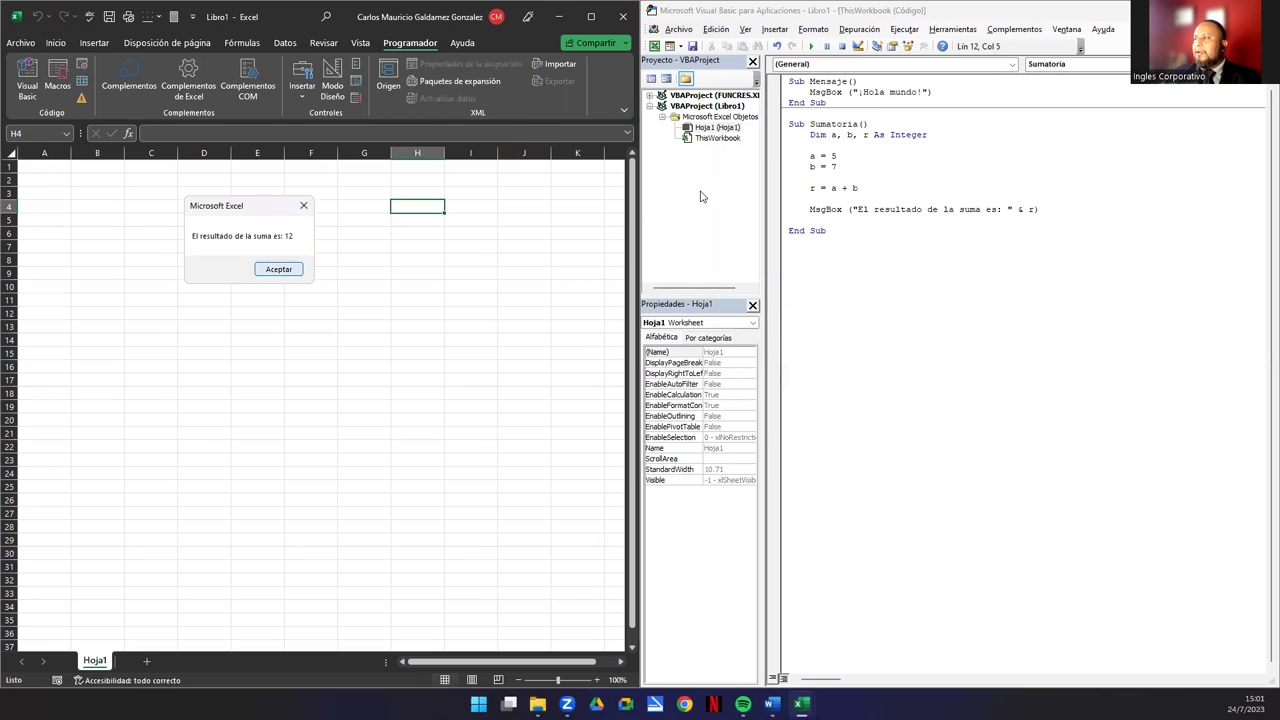
left_click_drag(811, 146, 836, 157)
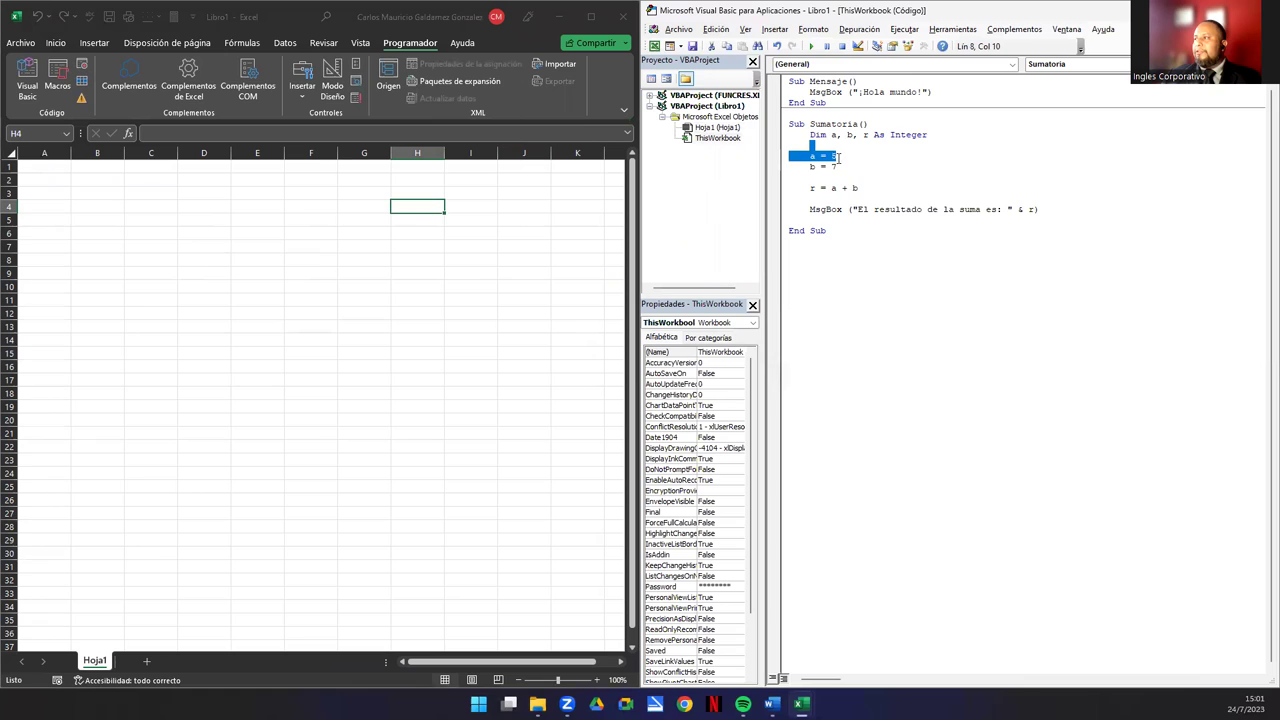
Replace a = 5 with a = InputBox("Digite el primer numero","Sumatoria").
left_click(832, 156)
key("Delete")
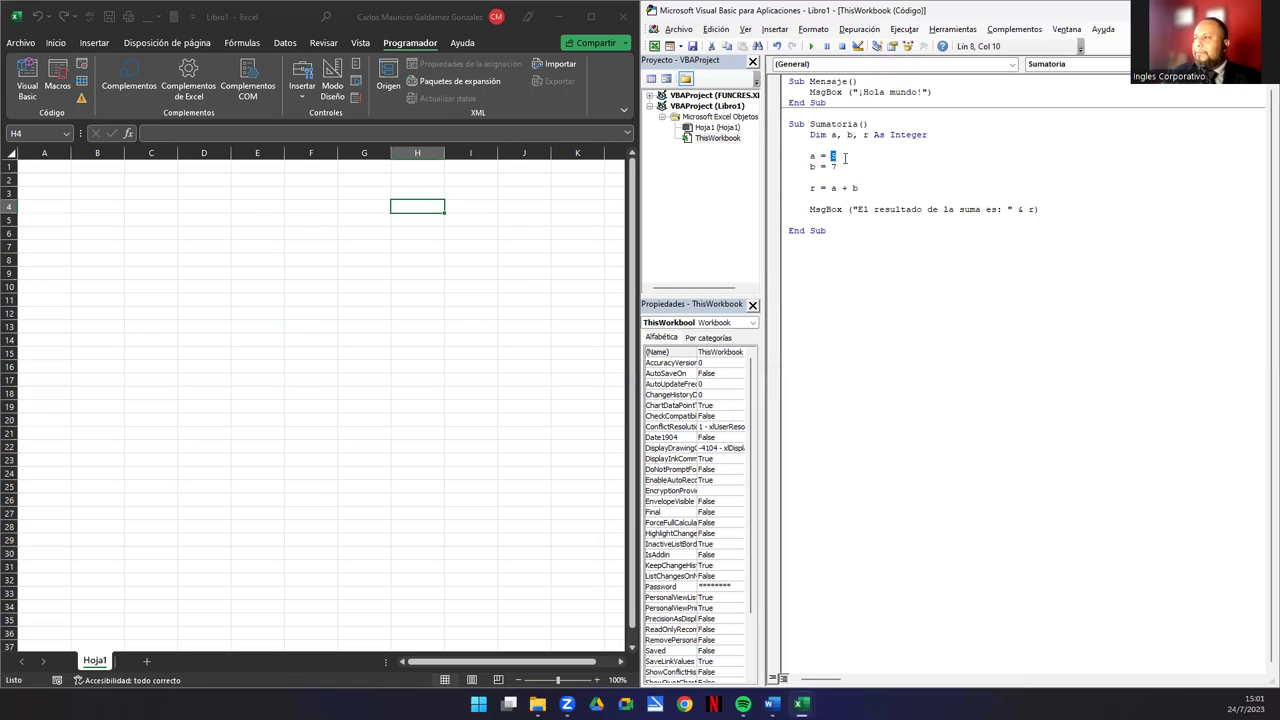
type("inputvo")
key("BackSpace")
key("BackSpace")
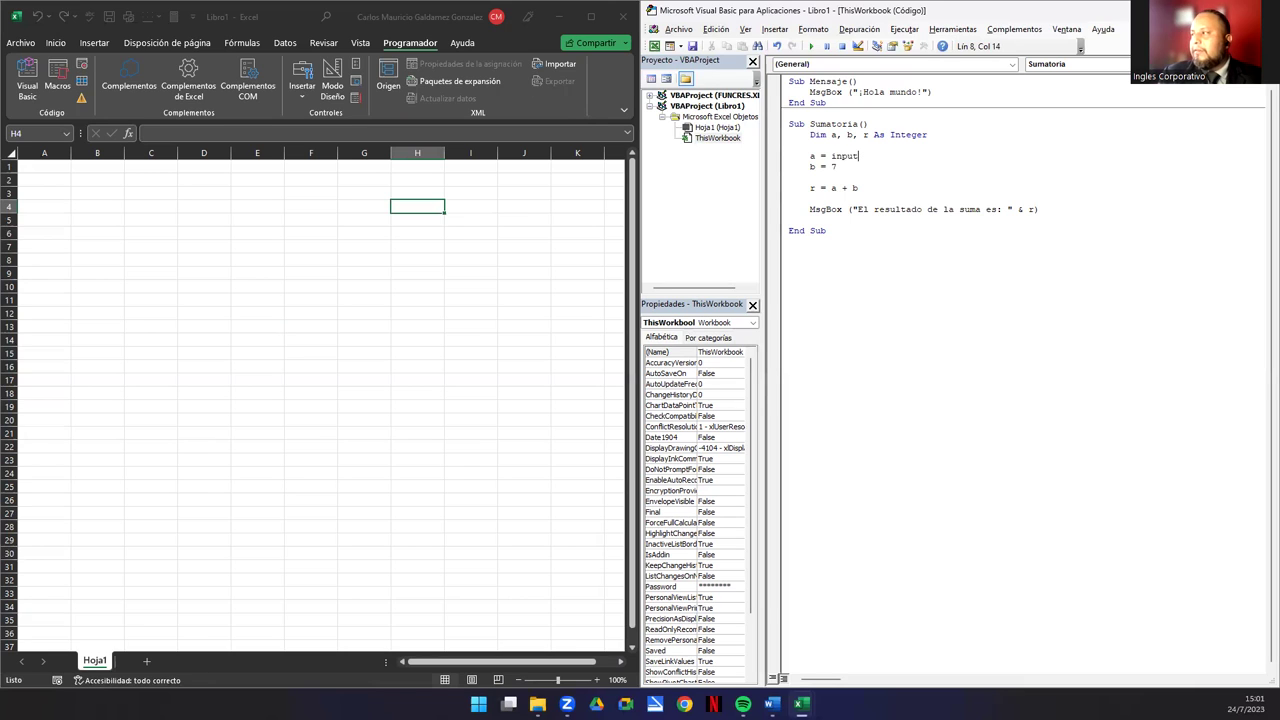
type("box(\"")
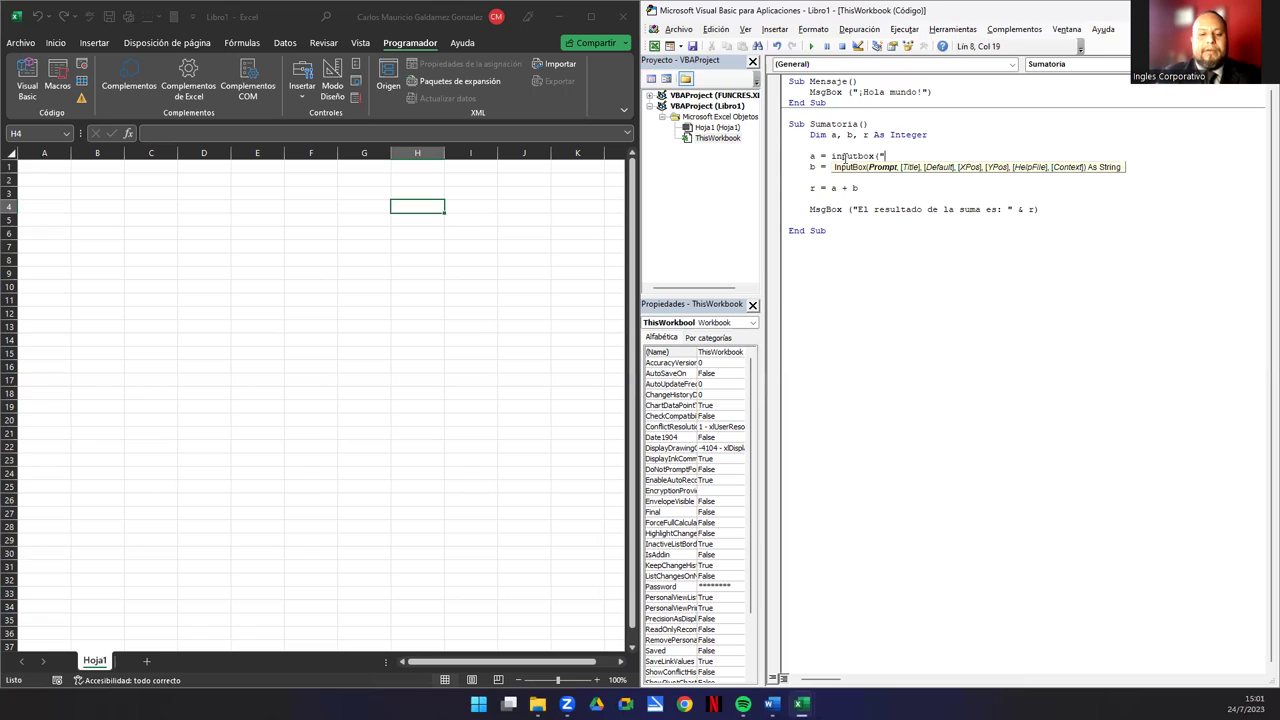
type("F")
key("BackSpace")
type("Digite el primer numero\",\"")
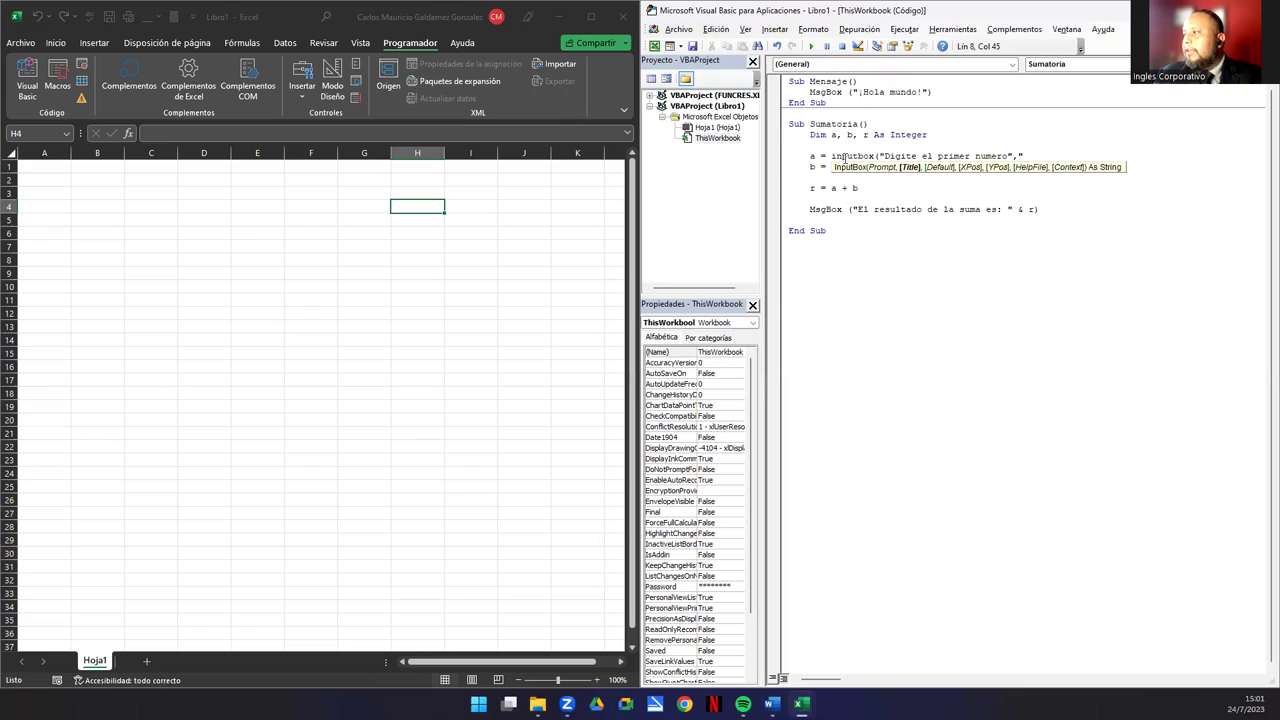
type("Sumatoria")
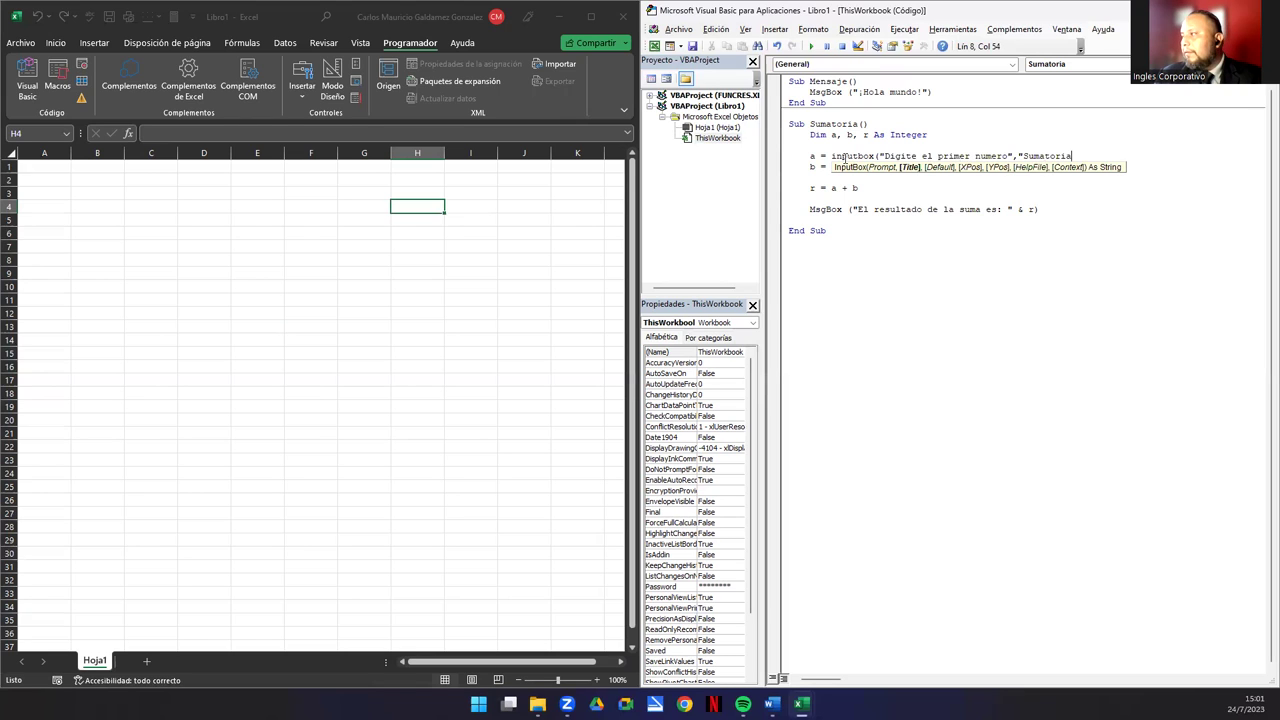
type("\",")
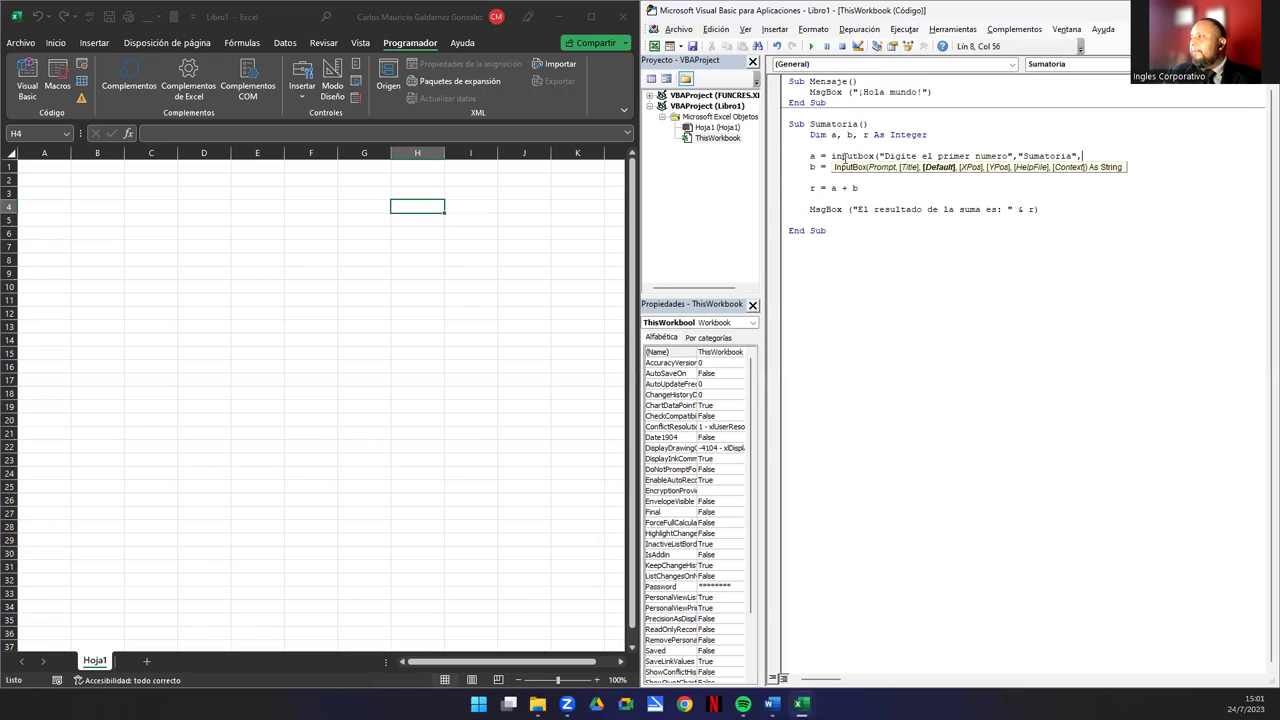
key("BackSpace")
type(")")
key("Return")
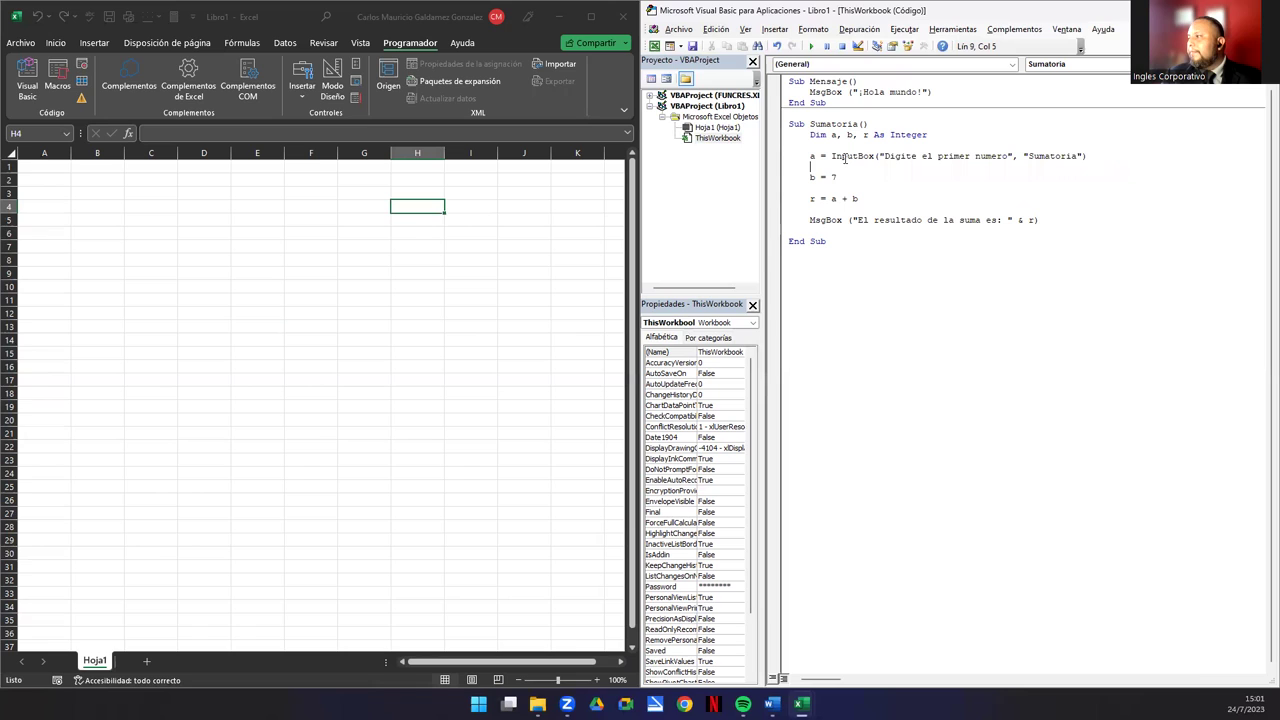
Copy that line over b = 7, assign it to b, and change primer to segundo.
key("Up")
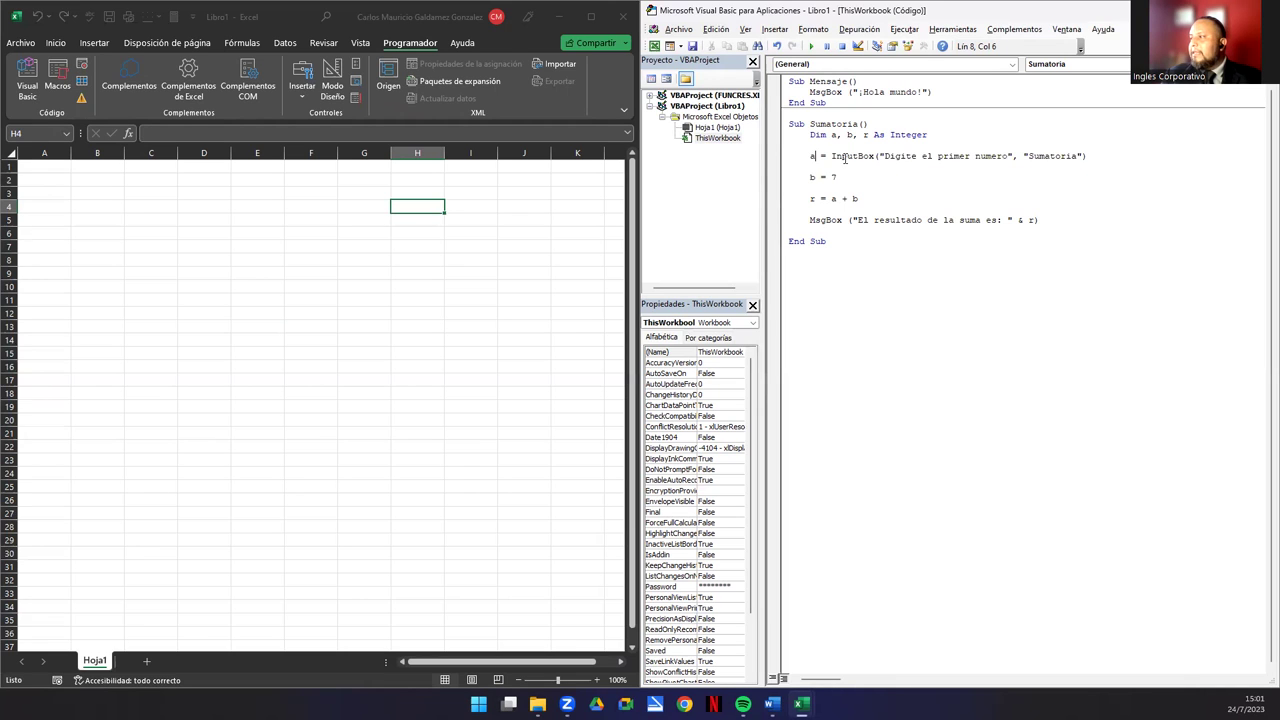
key("shift+End")
key("ctrl+c")
key("Down")
key("Down")
key("shift+Home")
key("ctrl+v")
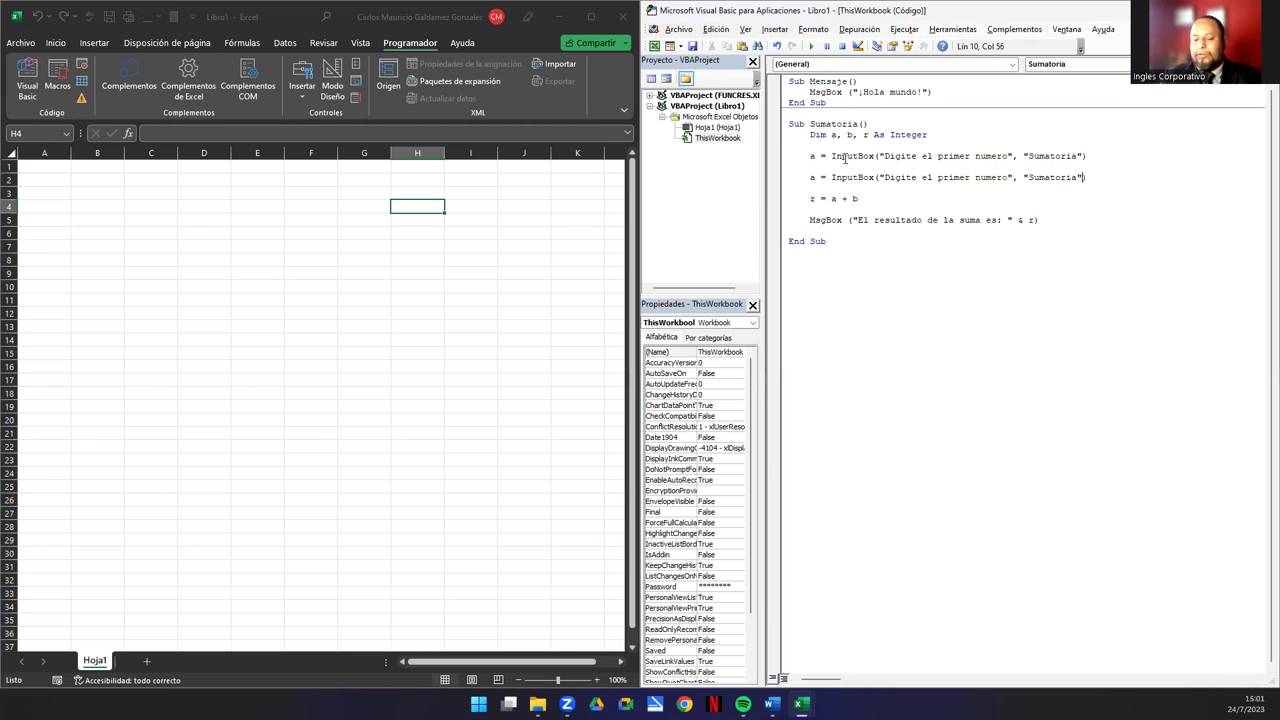
key("Delete")
type("b")
key("Up")
key("BackSpace")
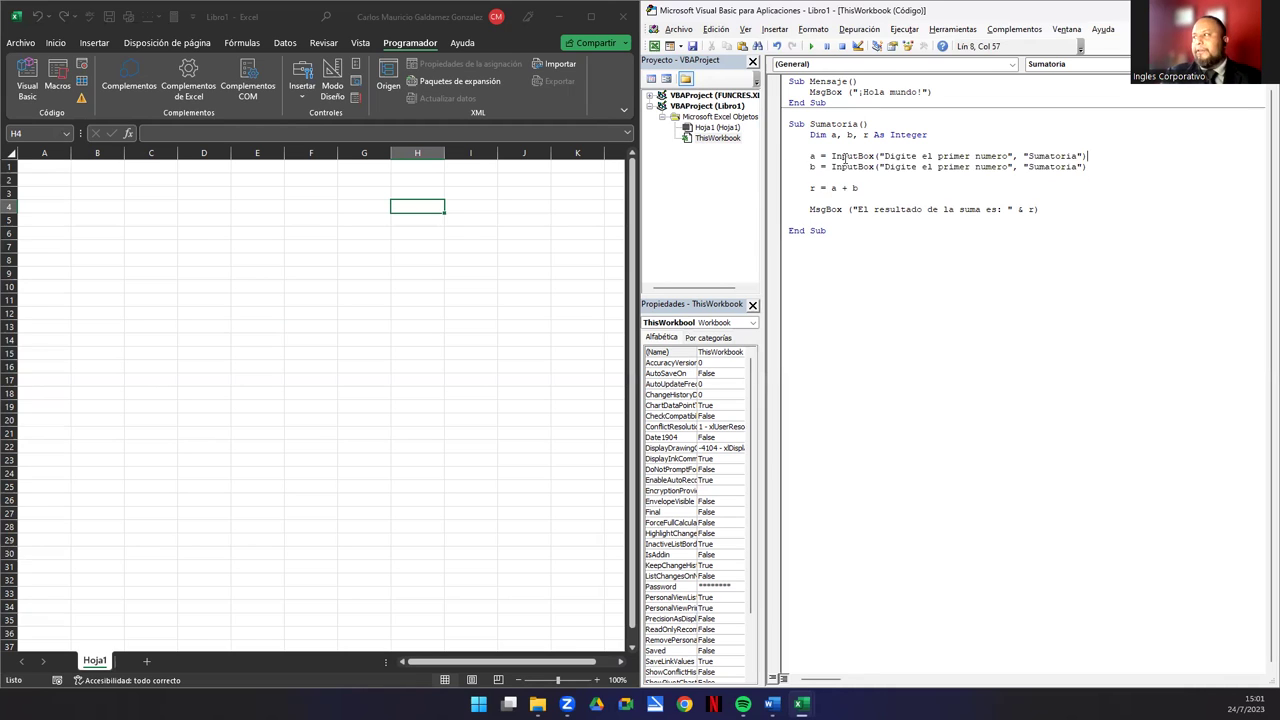
double_click(950, 167)
type("segundo")
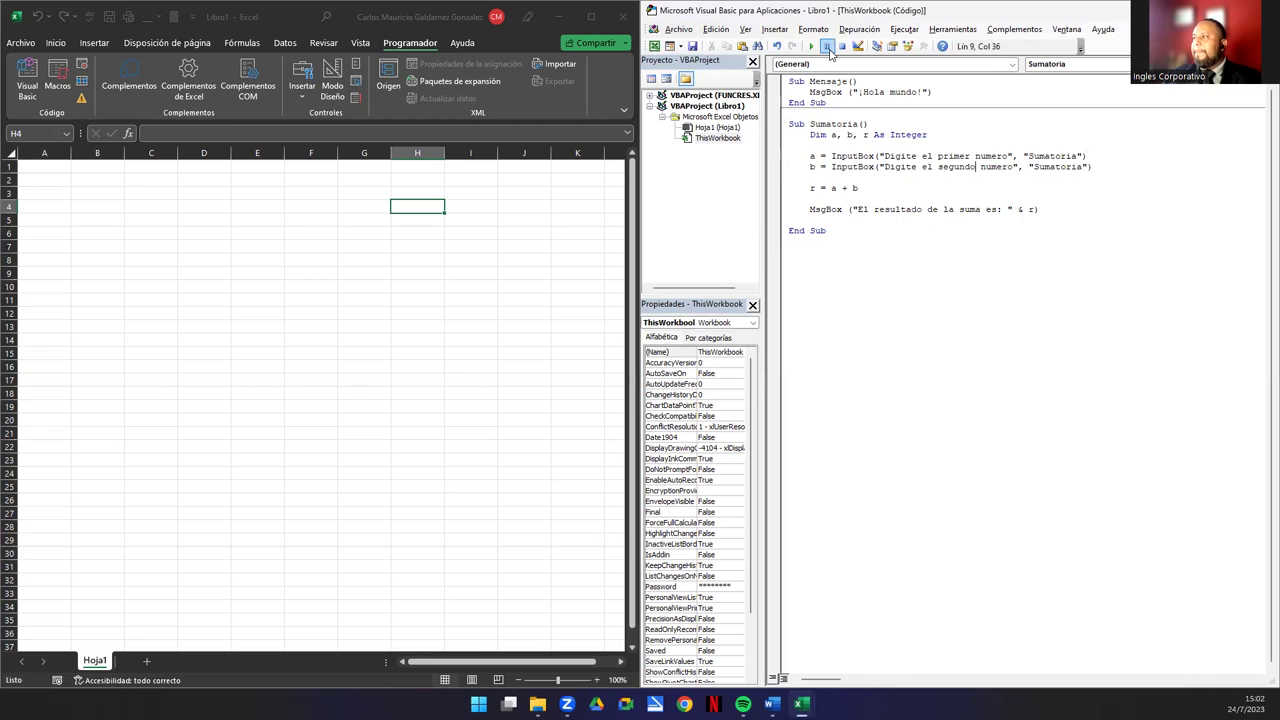
Run ThisWorkbook.Sumatoria with inputs 10 and 35, then close the 1035 result.
left_click(281, 257)
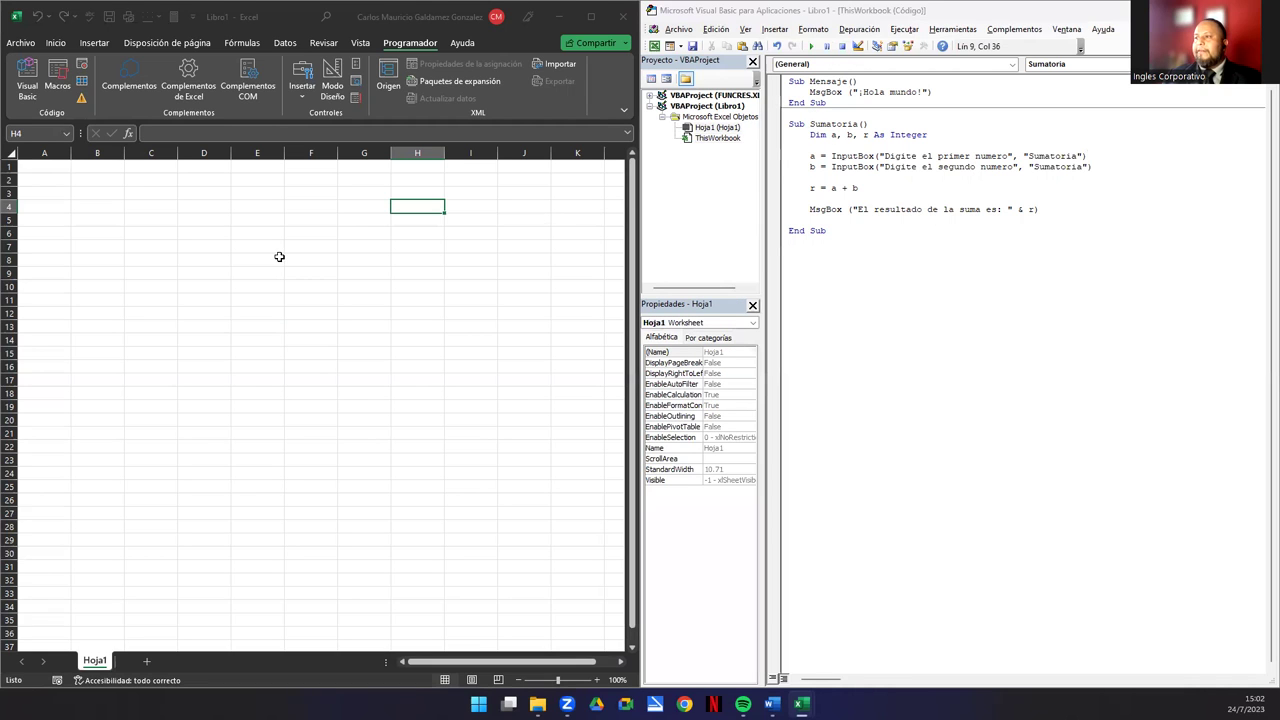
left_click(57, 82)
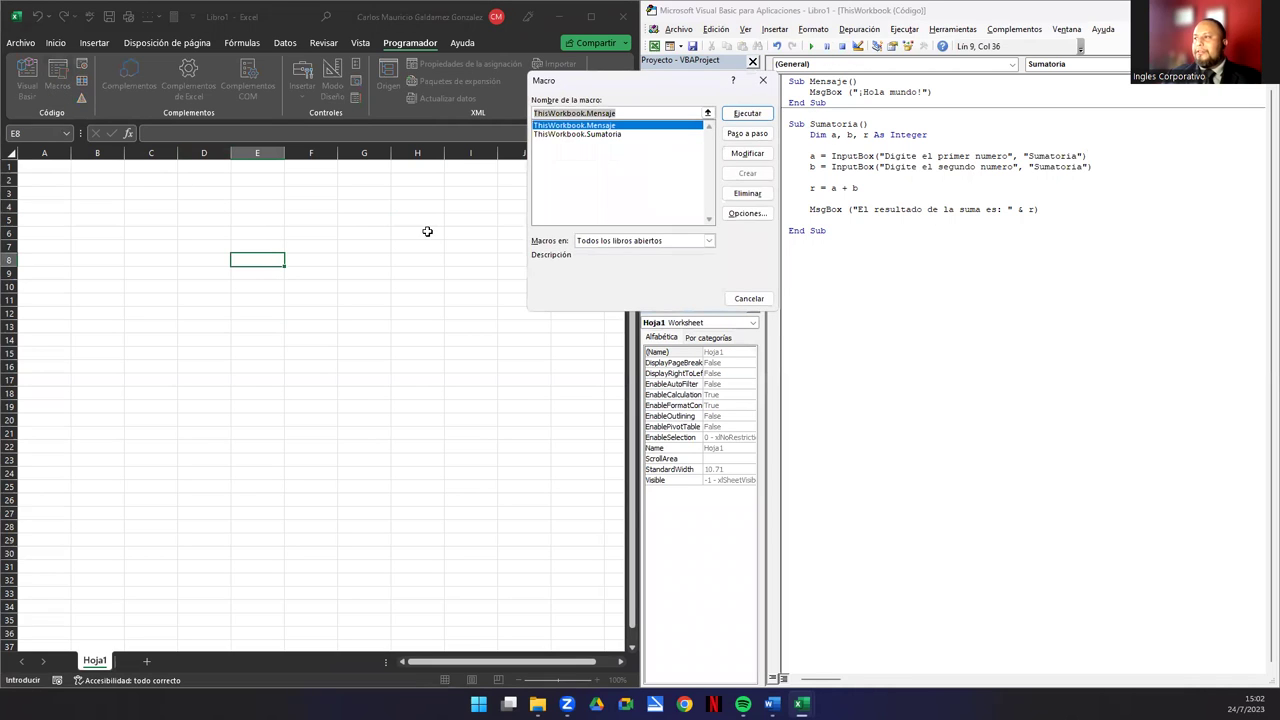
left_click(586, 134)
left_click(733, 116)
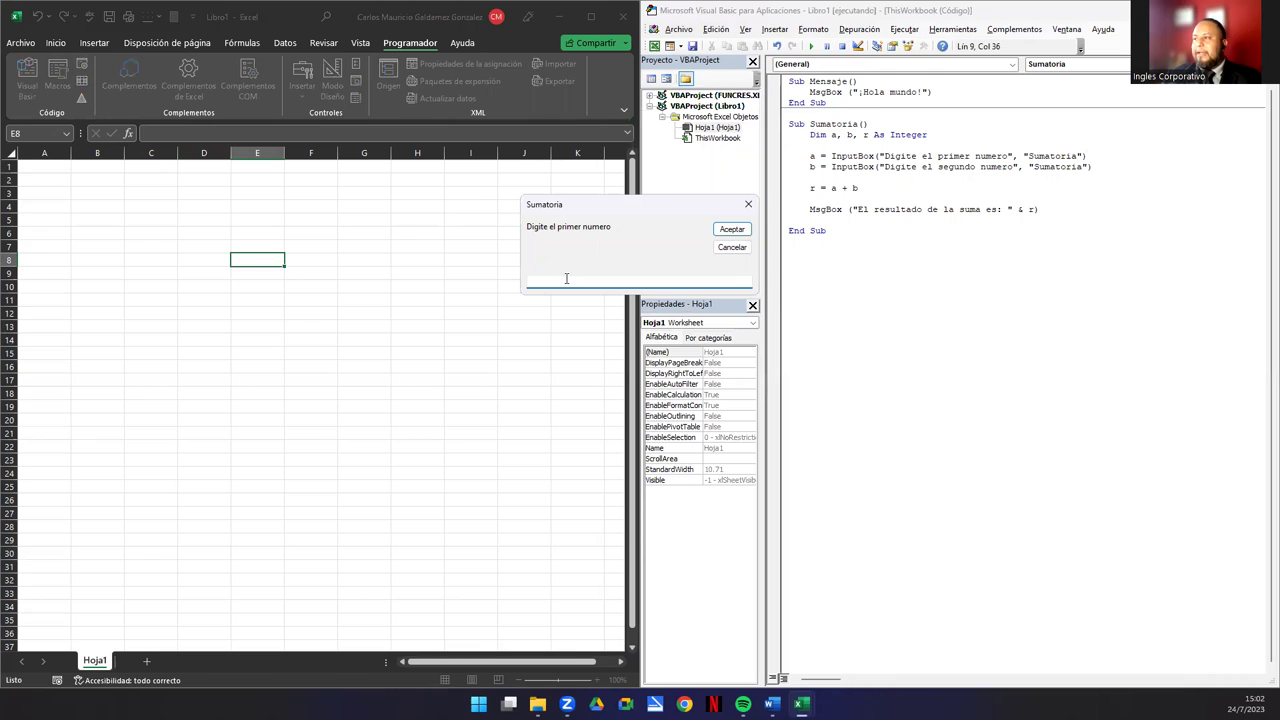
type("10")
left_click(728, 231)
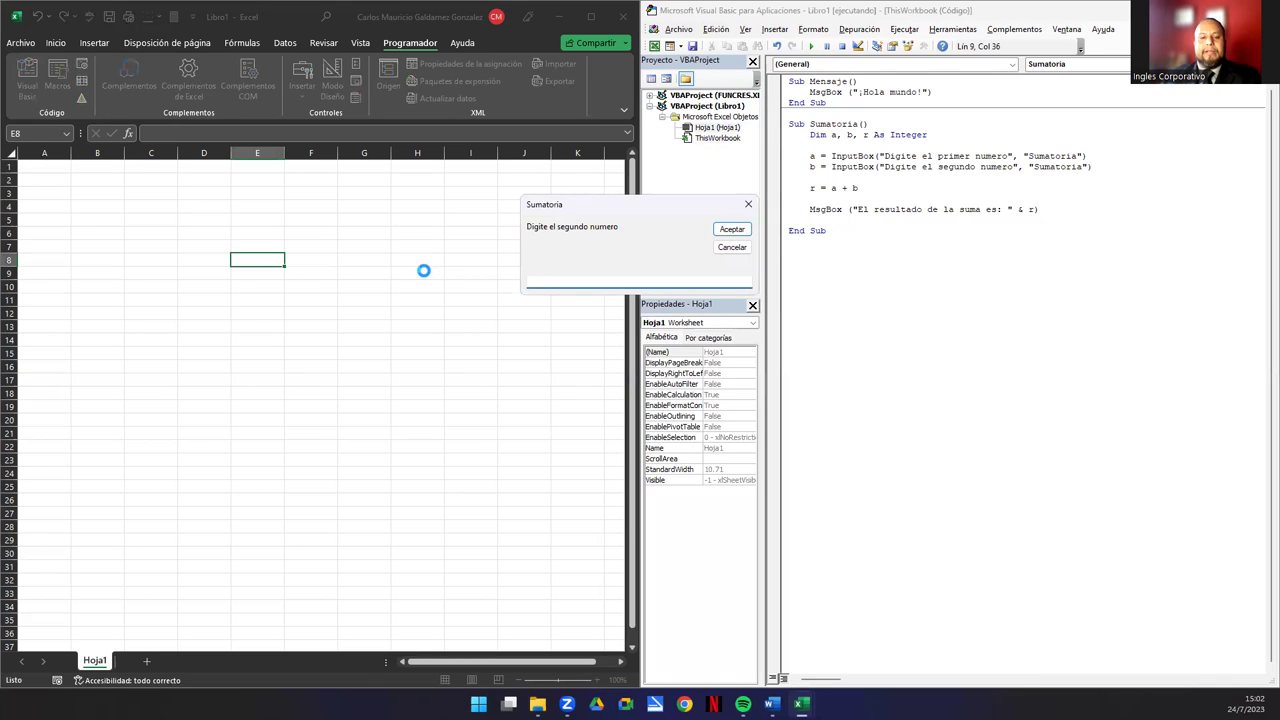
type("35")
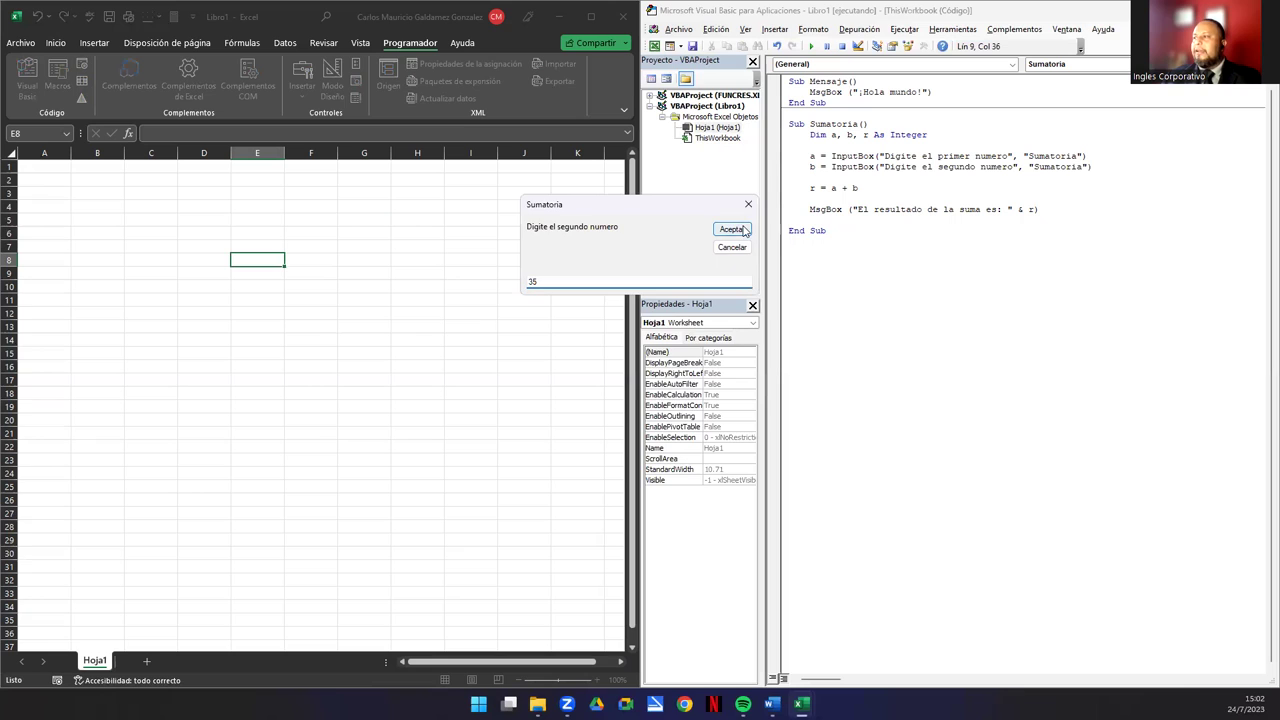
left_click(744, 231)
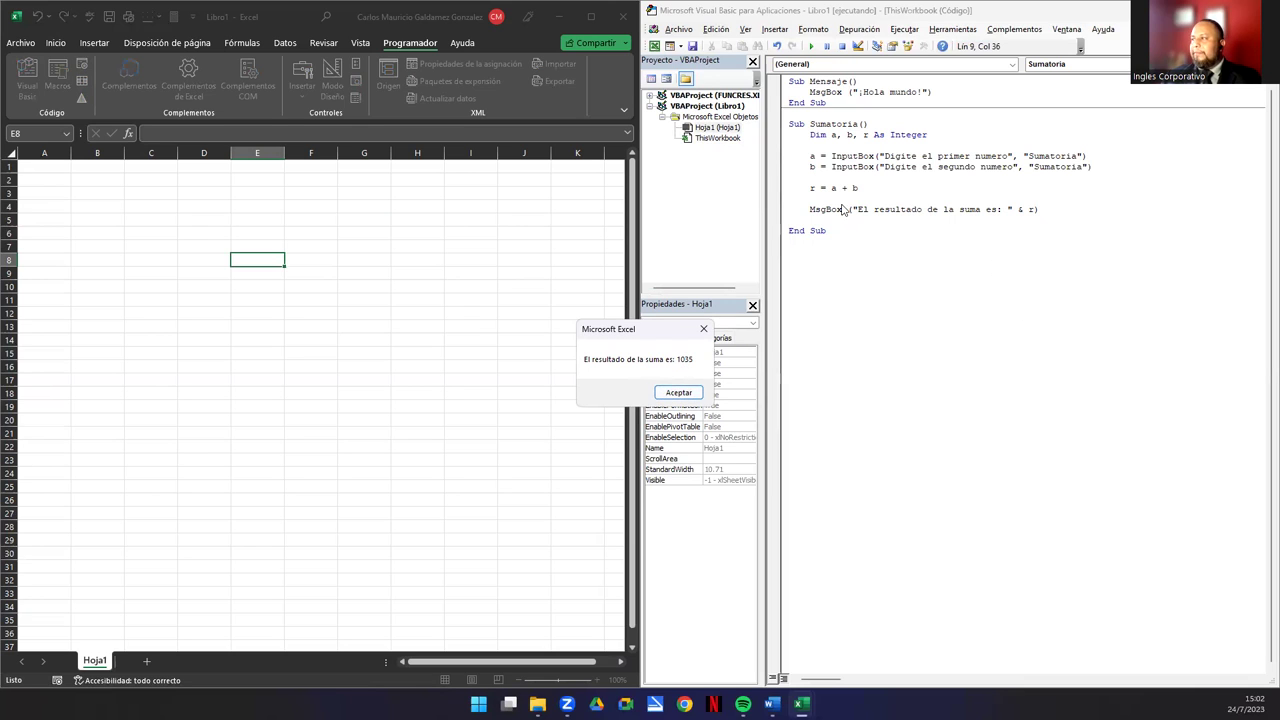
left_click(682, 390)
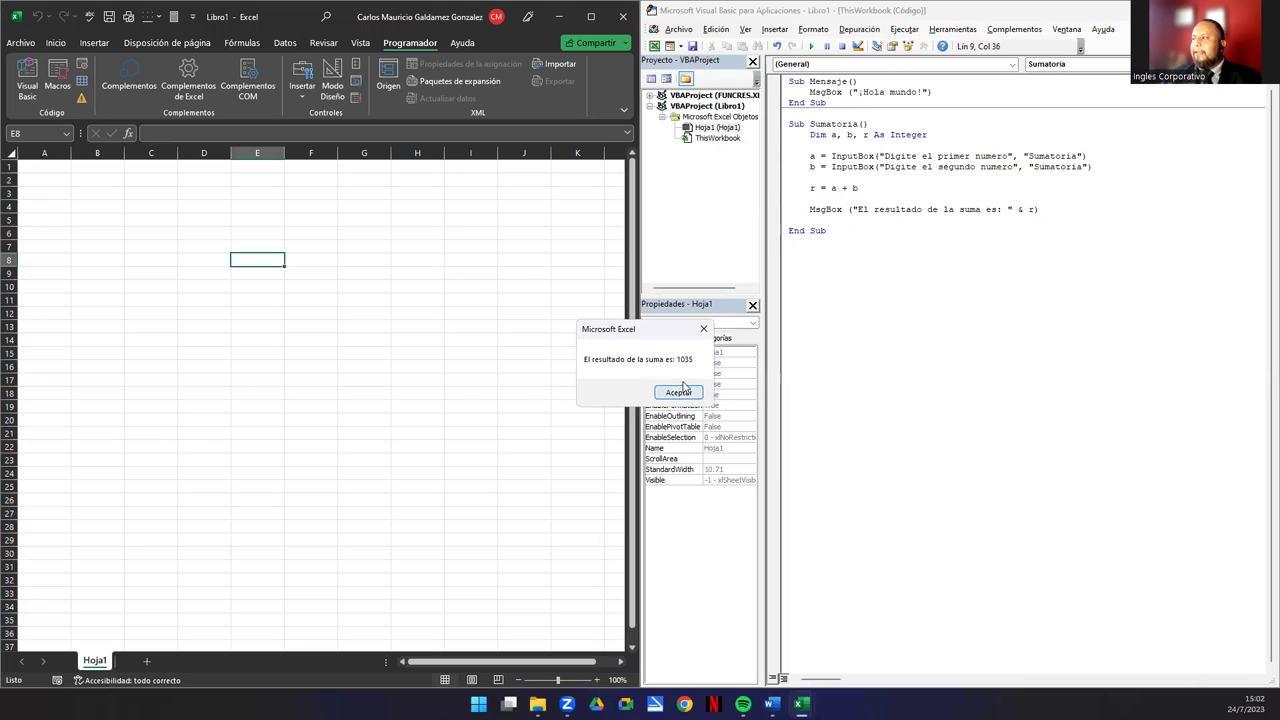
Wrap both InputBox calls in Val: a = Val(InputBox(...)) and b = Val(InputBox(...)).
left_click(845, 188)
type("val(")
key("End")
type("))")
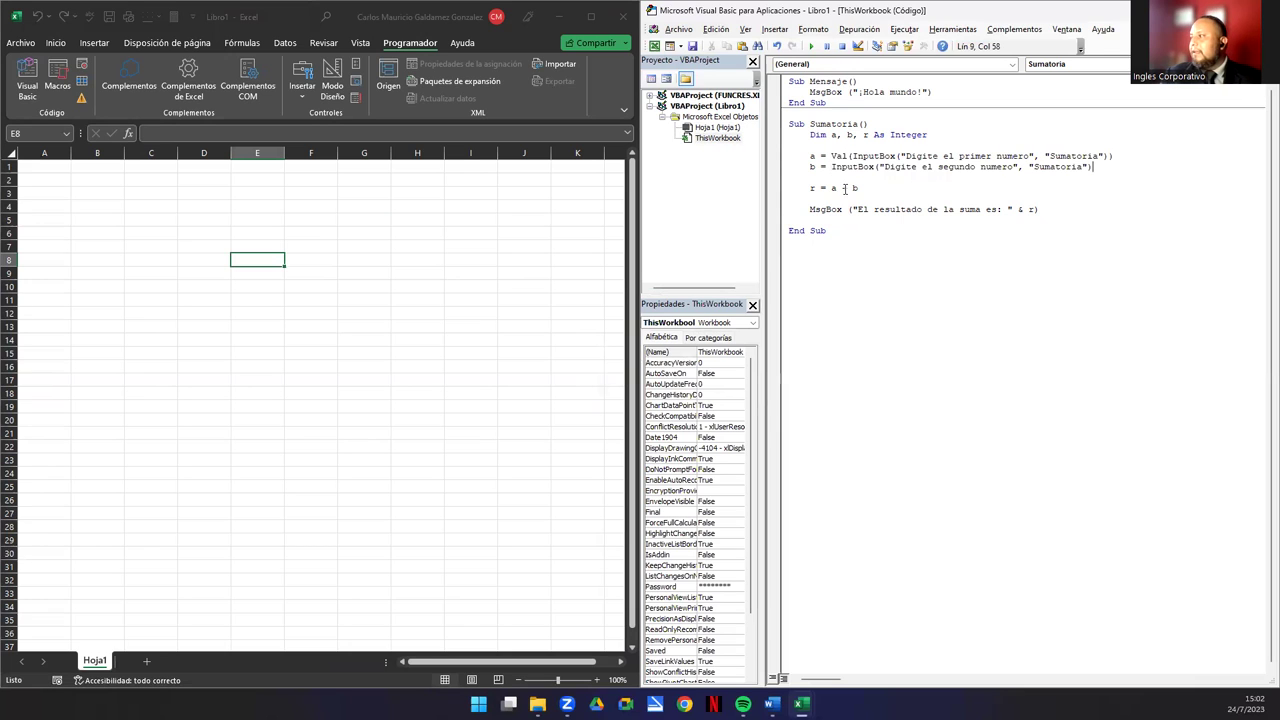
type(")")
type("val(")
key("Down")
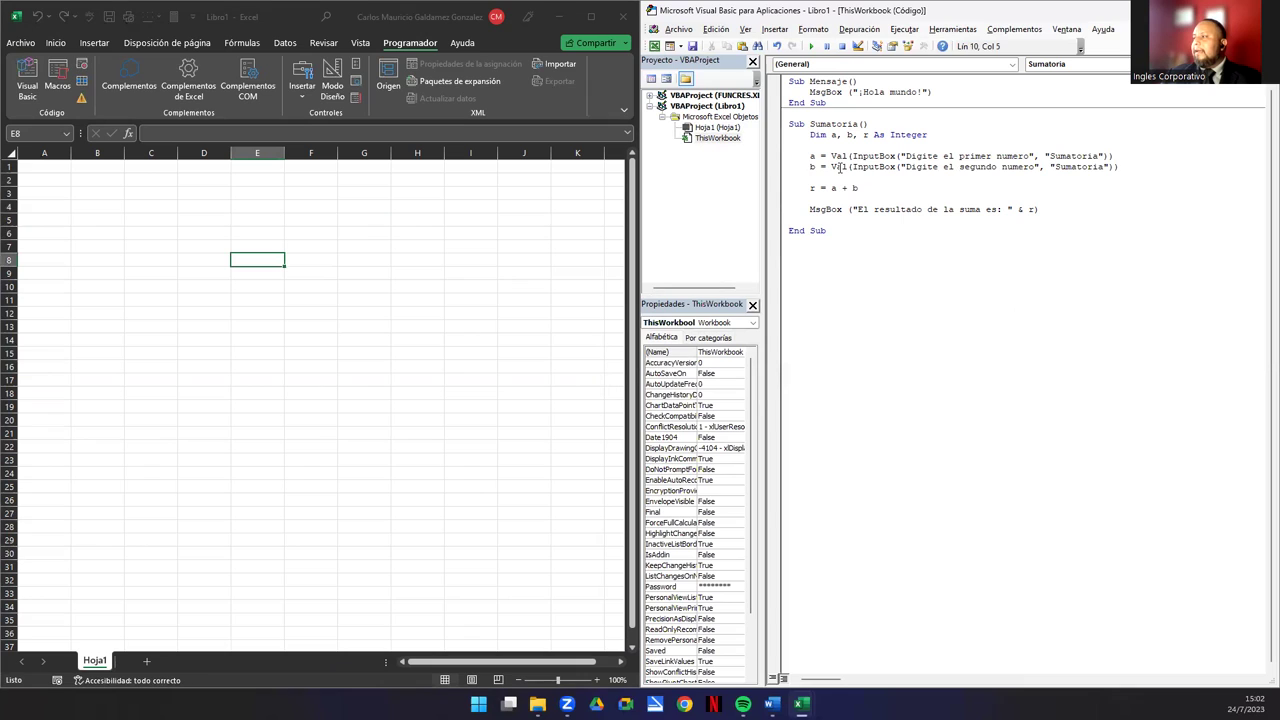
Rerun Sumatoria with 5 and 10 and dismiss the result of 15.
left_click(839, 167)
left_click(811, 47)
type("5")
type("10")
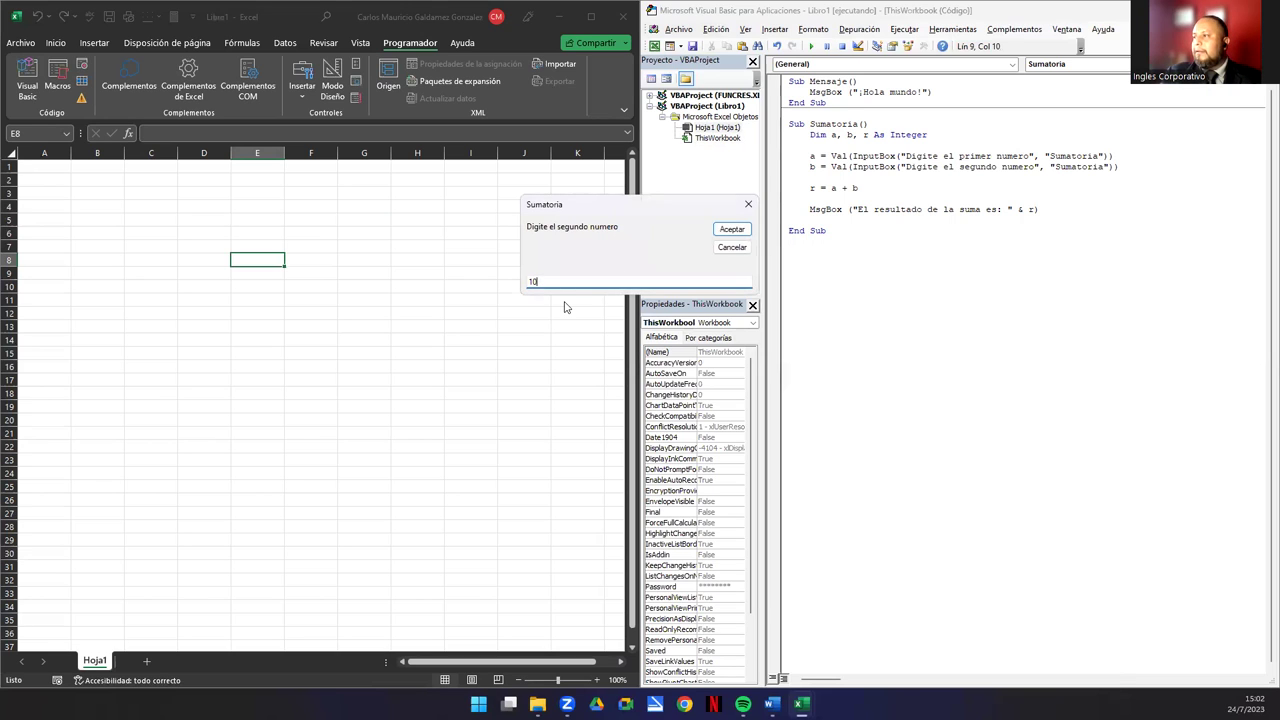
key("Return")
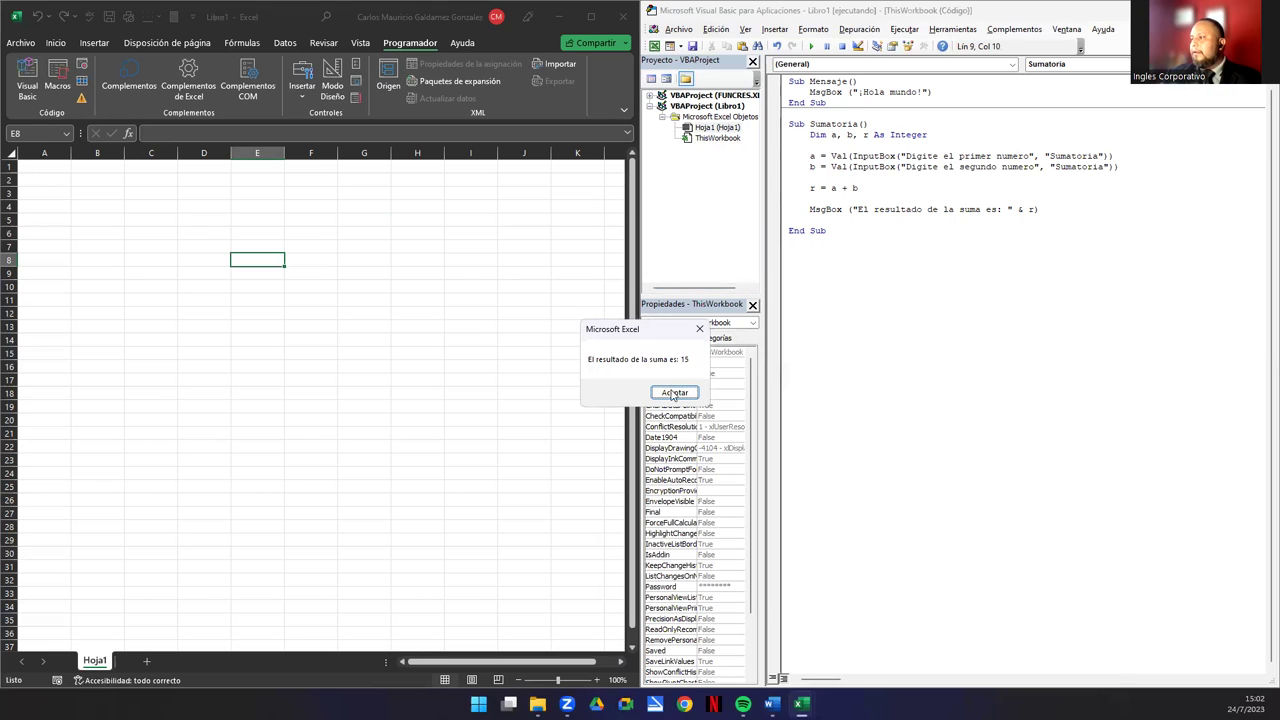
left_click(674, 393)
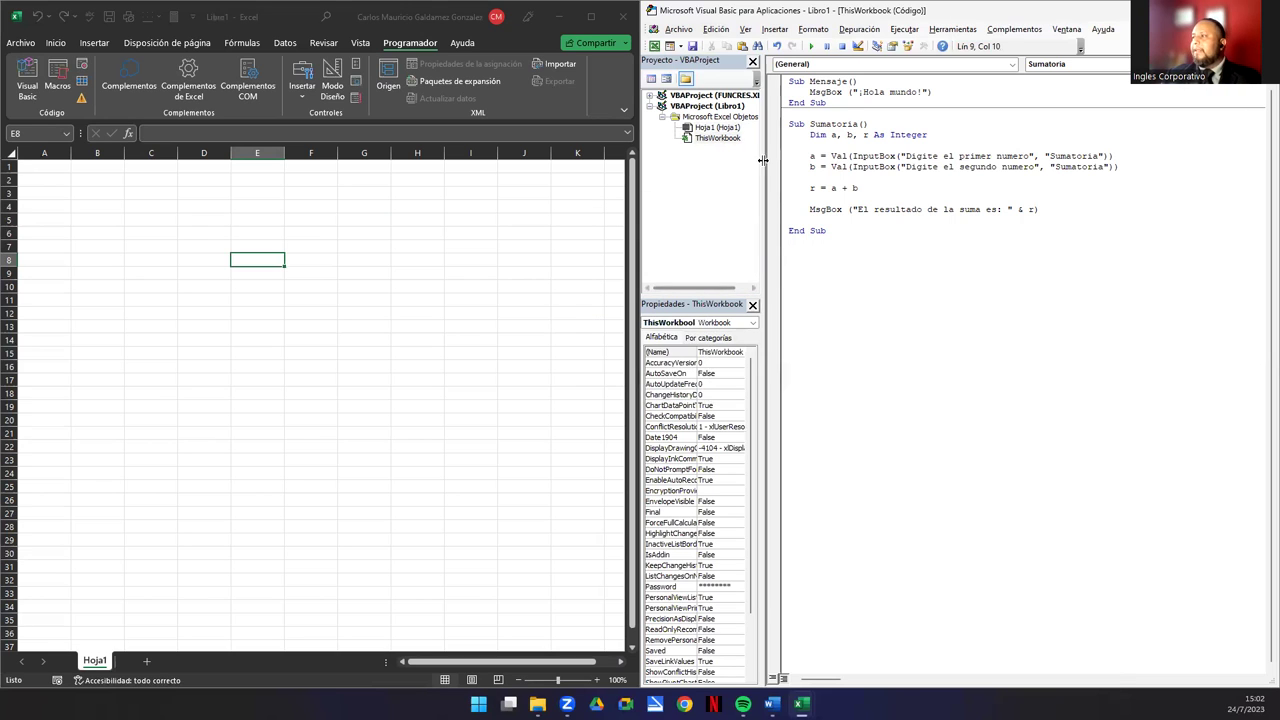
Run ThisWorkbook.Sumatoria from Developer > Macros with 56 and 44, then close the 100 result.
left_click(369, 262)
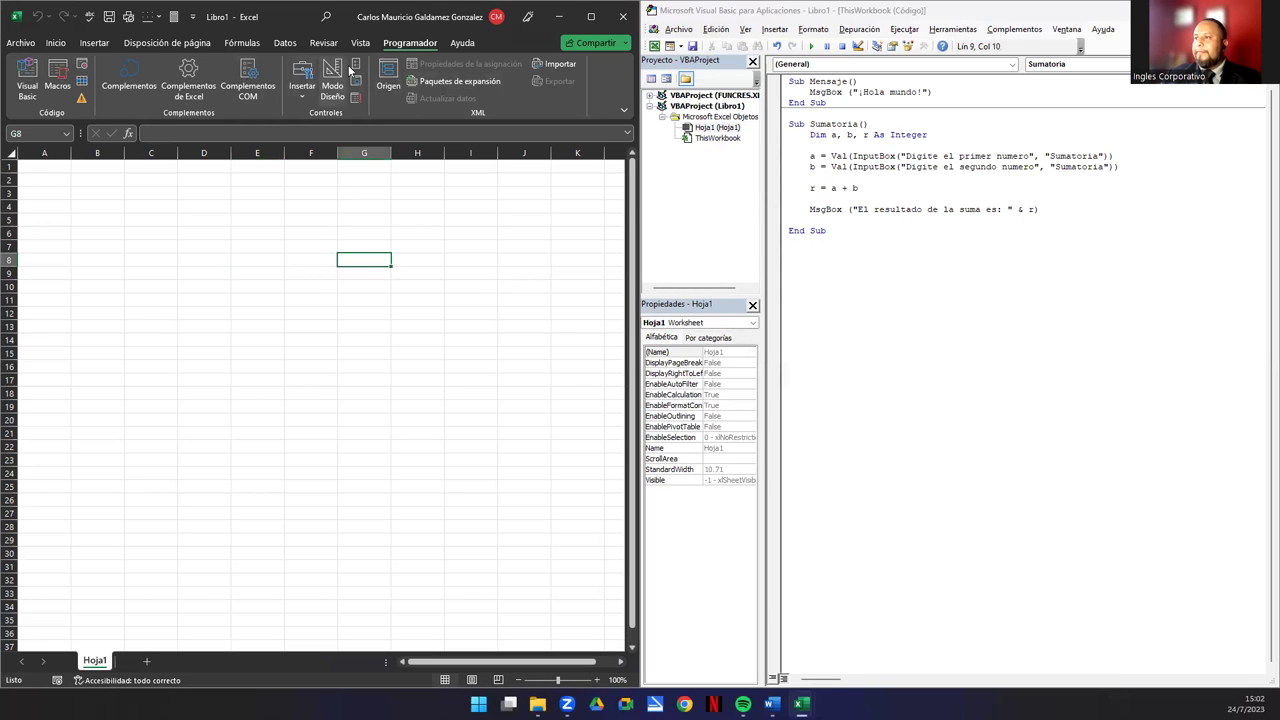
left_click(51, 85)
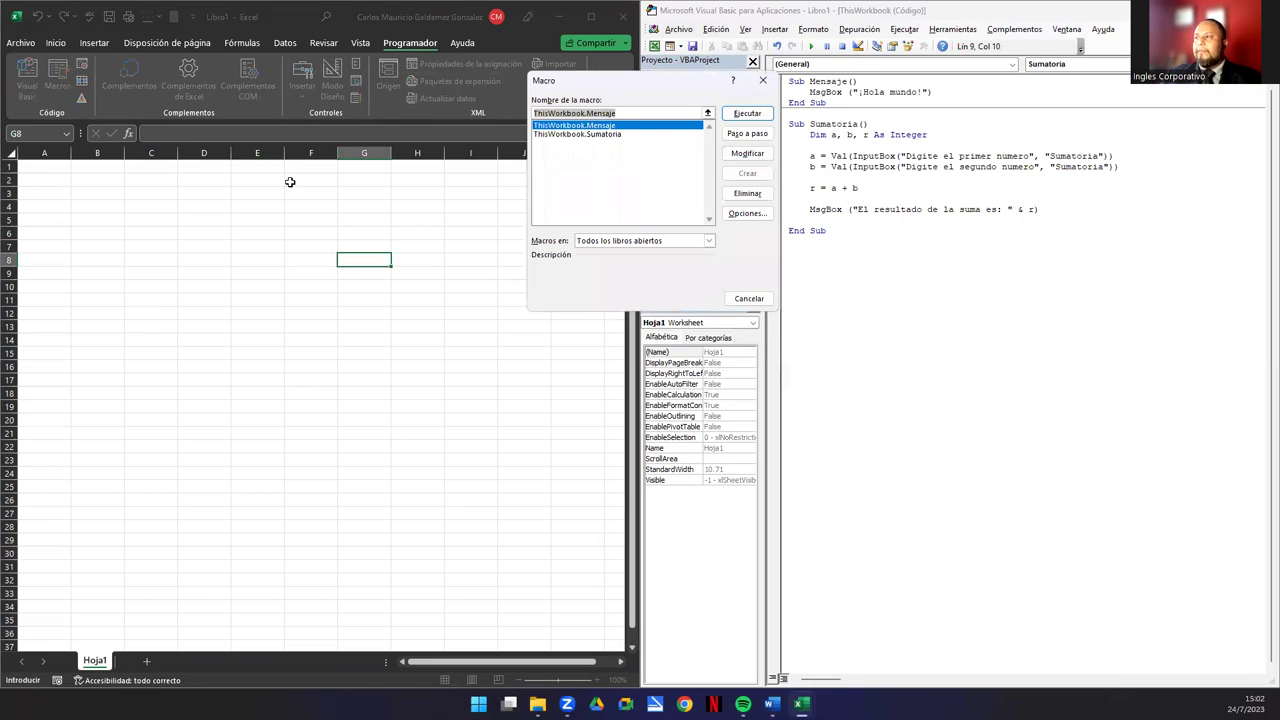
left_click(617, 138)
left_click(747, 113)
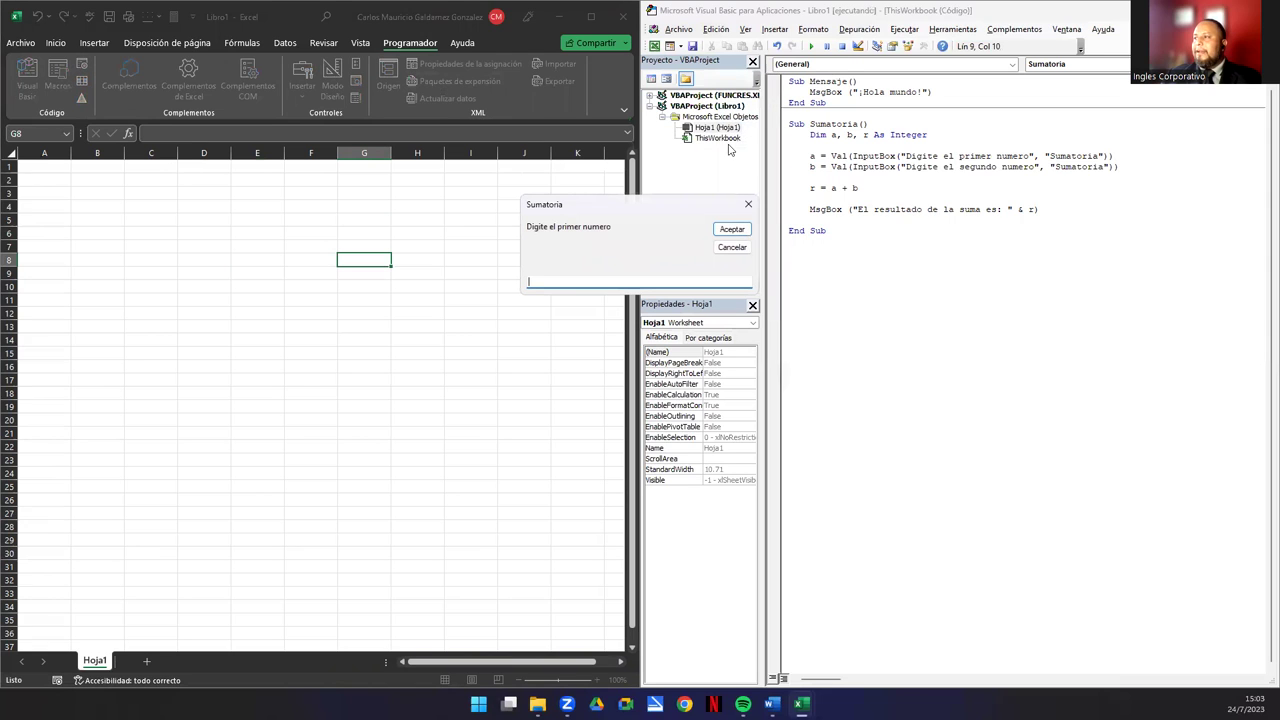
type("56")
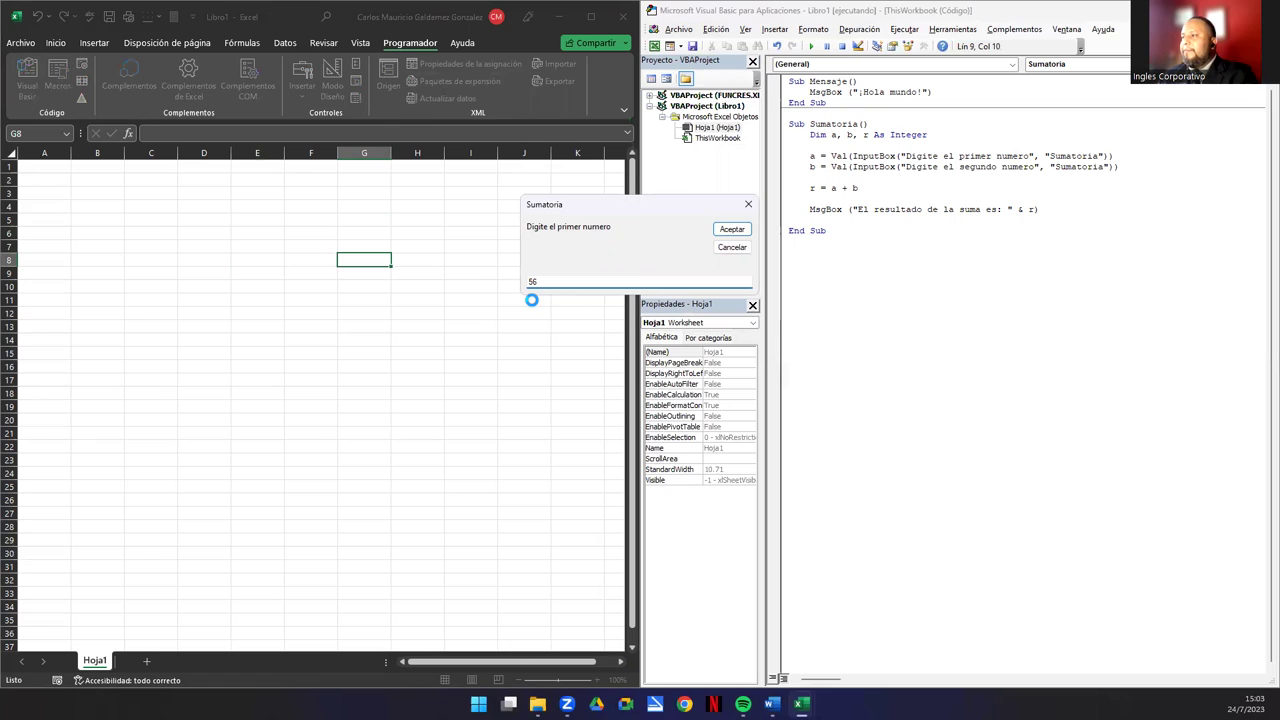
key("Return")
type("44")
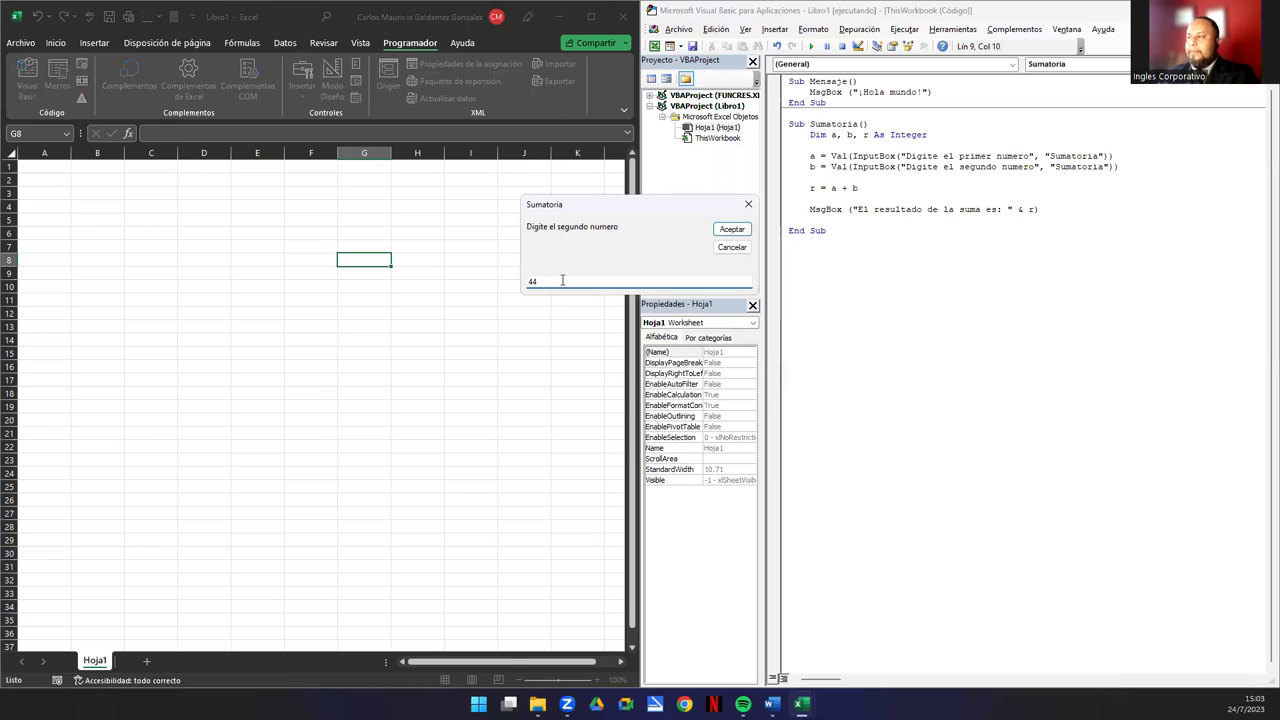
key("Return")
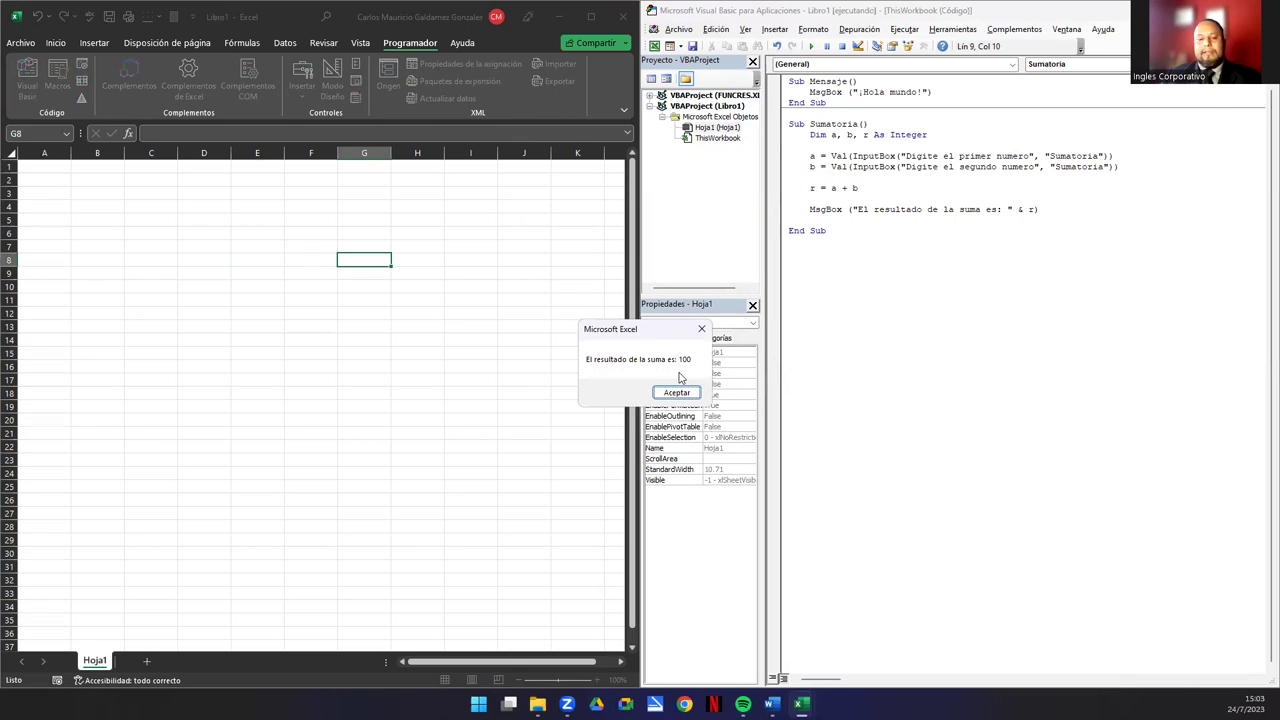
left_click(672, 394)
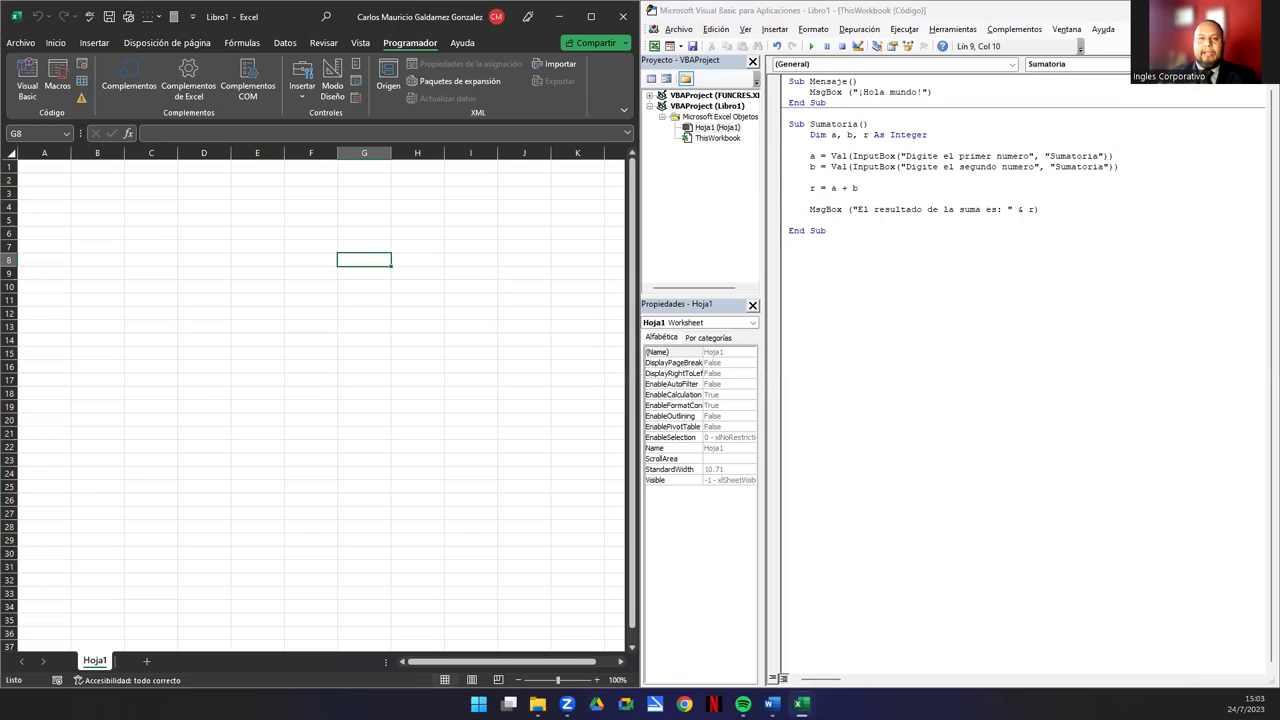